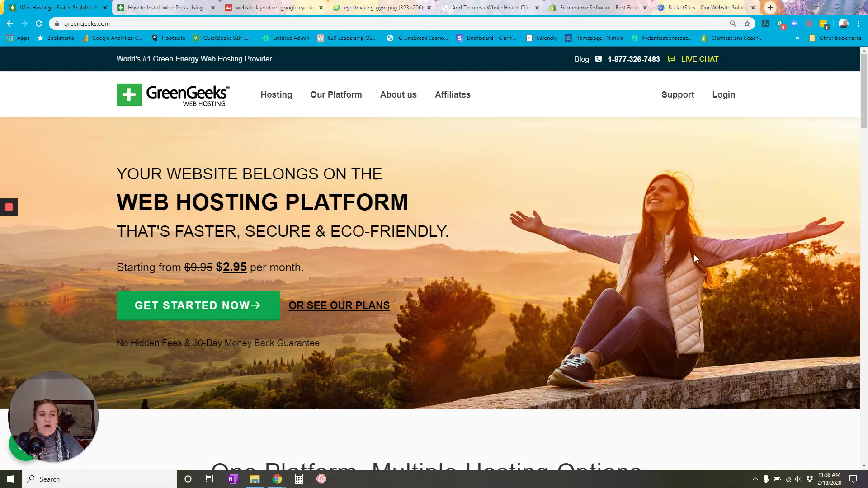
Scroll the GreenGeeks homepage to the footer, then back up to the three hosting option cards.
{"action": "scroll", "coordinate": [723, 258], "scroll_direction": "down", "scroll_amount": 4}
{"action": "scroll", "coordinate": [769, 261], "scroll_direction": "down", "scroll_amount": 5}
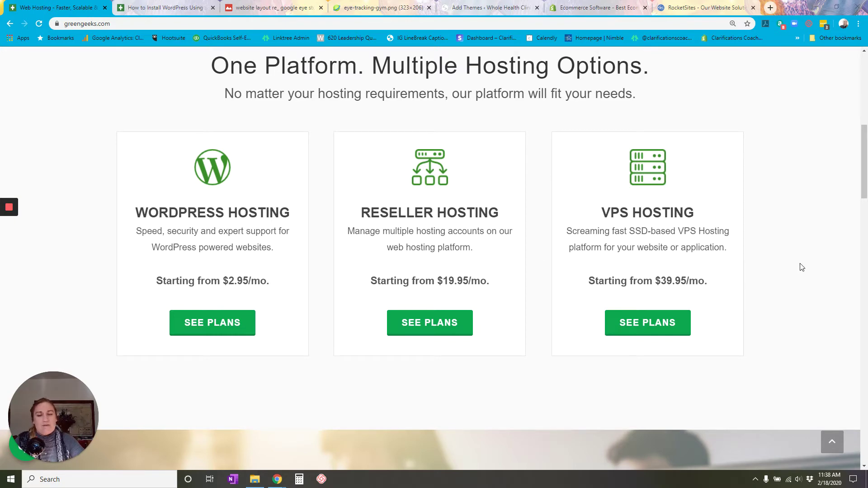
{"action": "scroll", "coordinate": [801, 267], "scroll_direction": "down", "scroll_amount": 7}
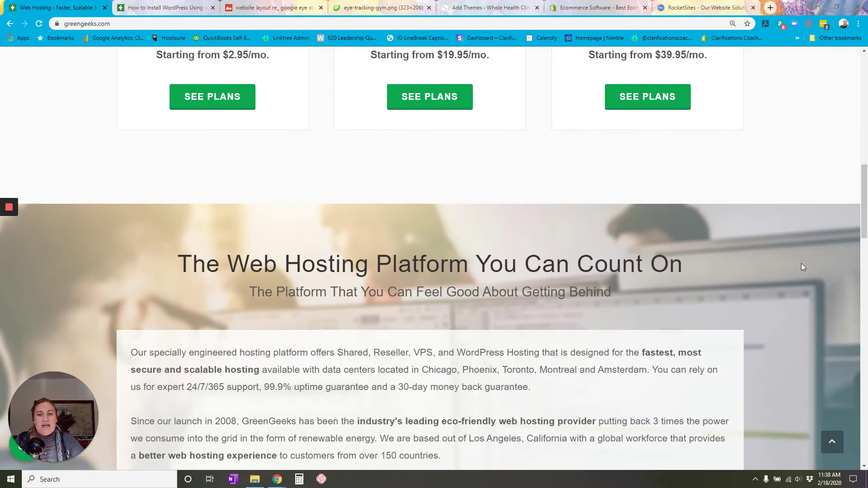
{"action": "scroll", "coordinate": [801, 267], "scroll_direction": "down", "scroll_amount": 10}
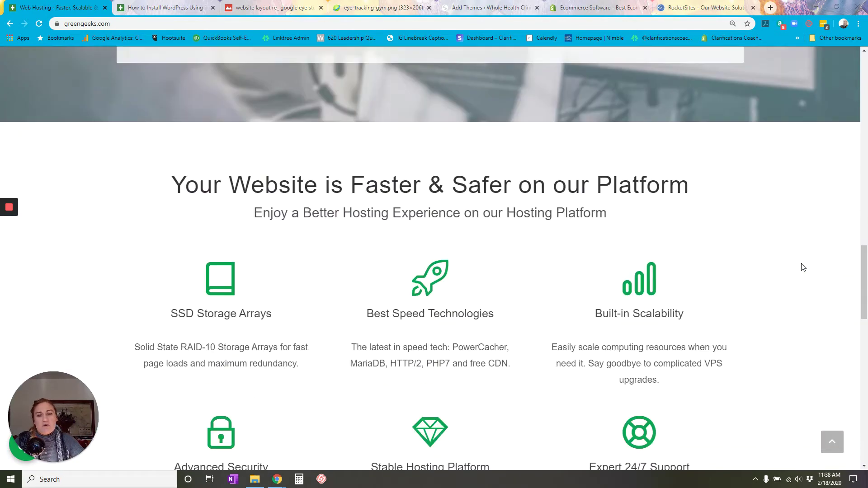
{"action": "scroll", "coordinate": [803, 267], "scroll_direction": "down", "scroll_amount": 1}
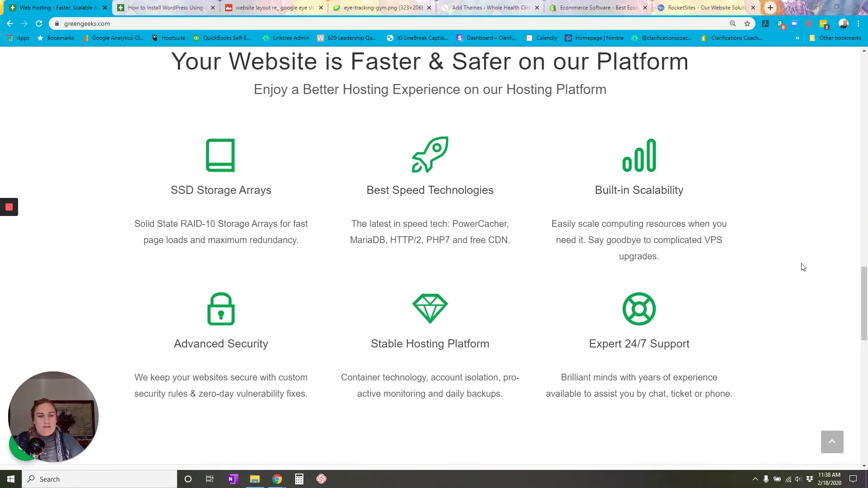
{"action": "scroll", "coordinate": [803, 267], "scroll_direction": "down", "scroll_amount": 10}
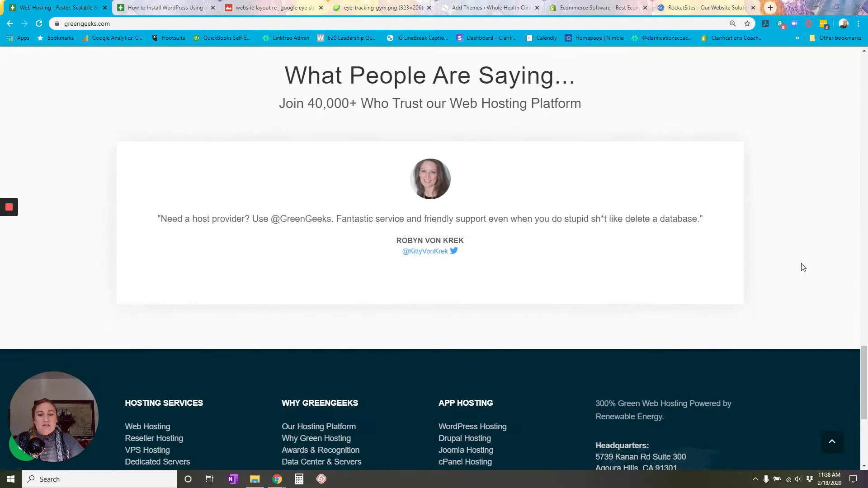
{"action": "scroll", "coordinate": [803, 267], "scroll_direction": "up", "scroll_amount": 20}
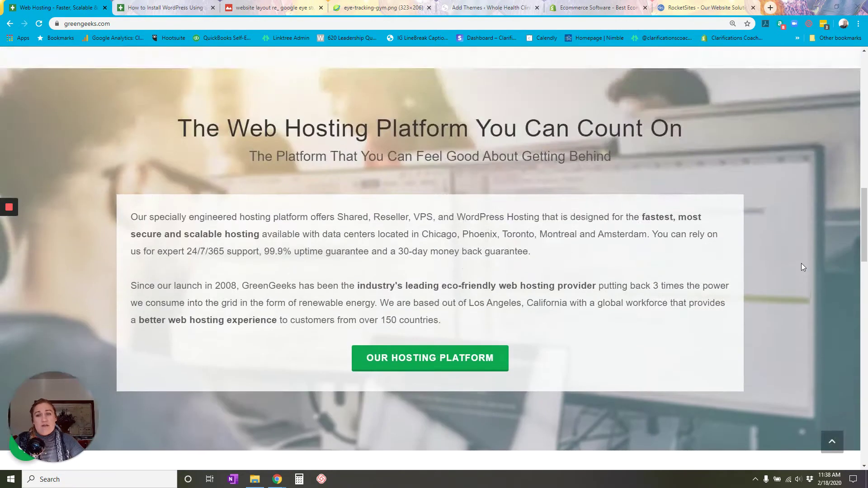
{"action": "scroll", "coordinate": [803, 267], "scroll_direction": "up", "scroll_amount": 10}
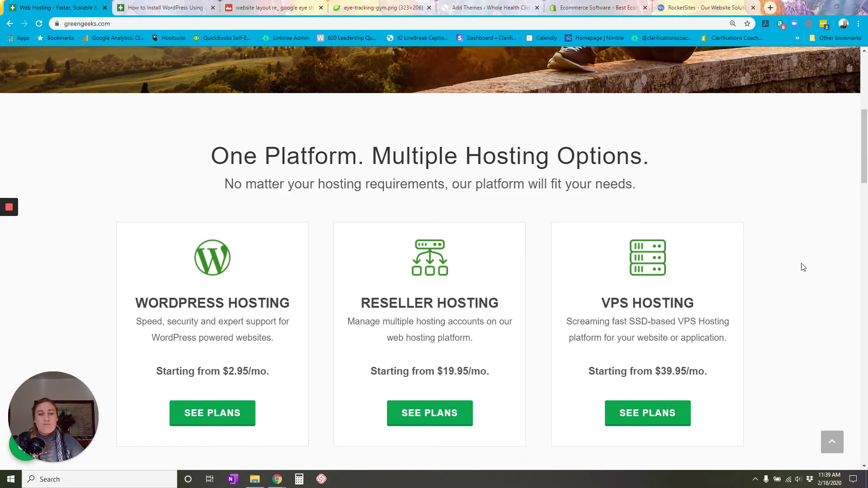
Open the WordPress hosting plans (Lite $2.95, Pro $5.95, Premium $11.95) and show the https page address.
{"action": "left_click", "coordinate": [199, 419]}
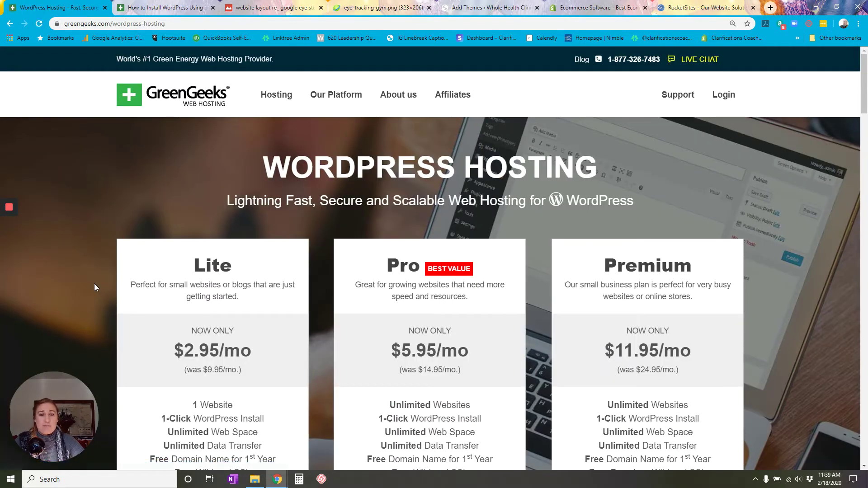
{"action": "scroll", "coordinate": [94, 285], "scroll_direction": "down", "scroll_amount": 4}
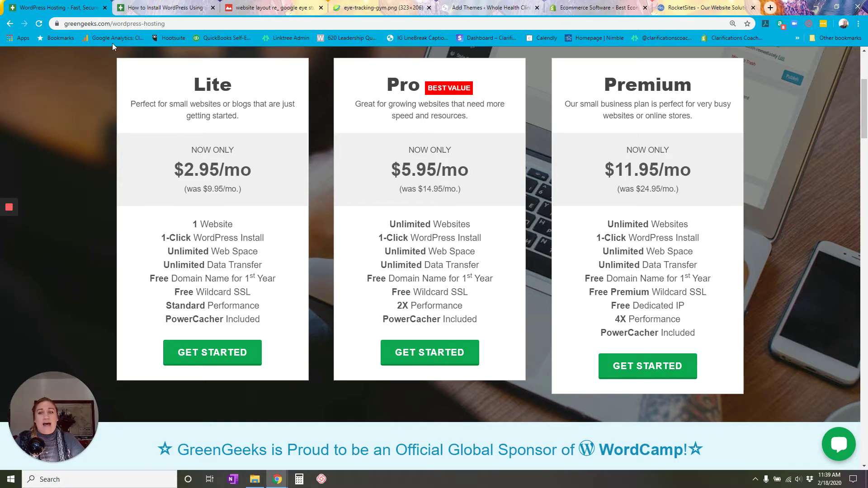
{"action": "left_click", "coordinate": [91, 25]}
{"action": "double_click", "coordinate": [92, 24]}
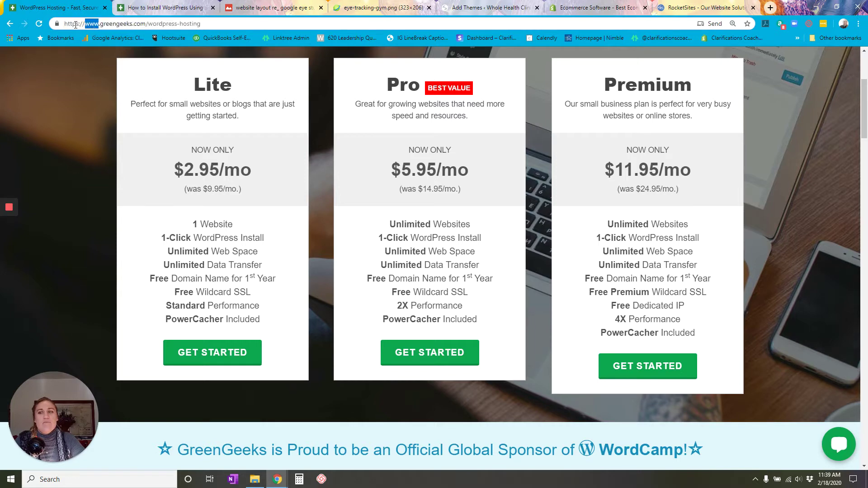
{"action": "left_click_drag", "start_coordinate": [81, 24], "coordinate": [68, 25]}
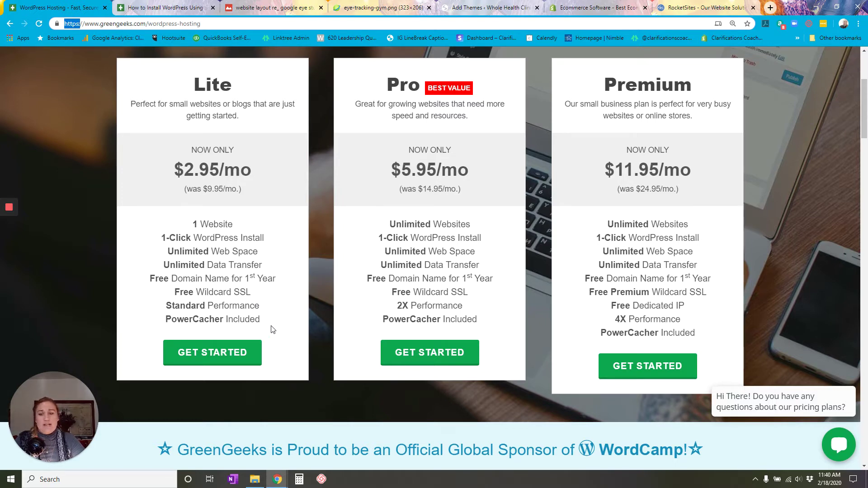
Start a Lite plan order and check whether seattlesmiles.com is available as the free domain.
{"action": "left_click", "coordinate": [235, 353]}
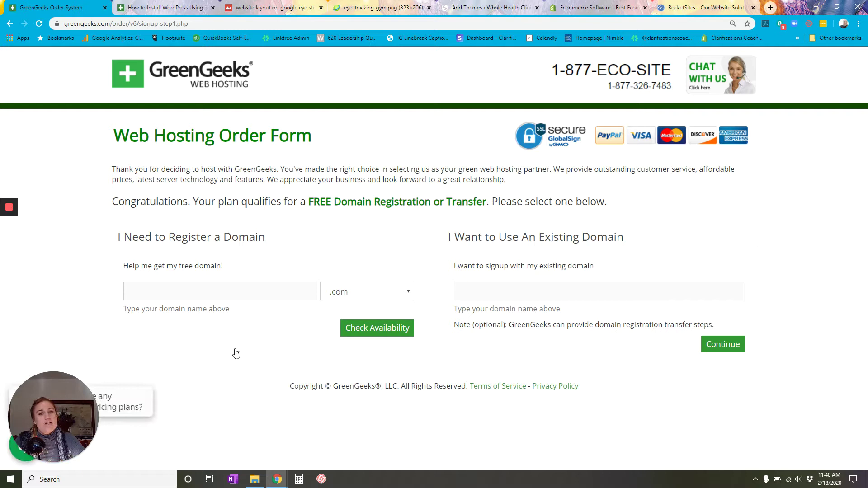
{"action": "left_click", "coordinate": [249, 288]}
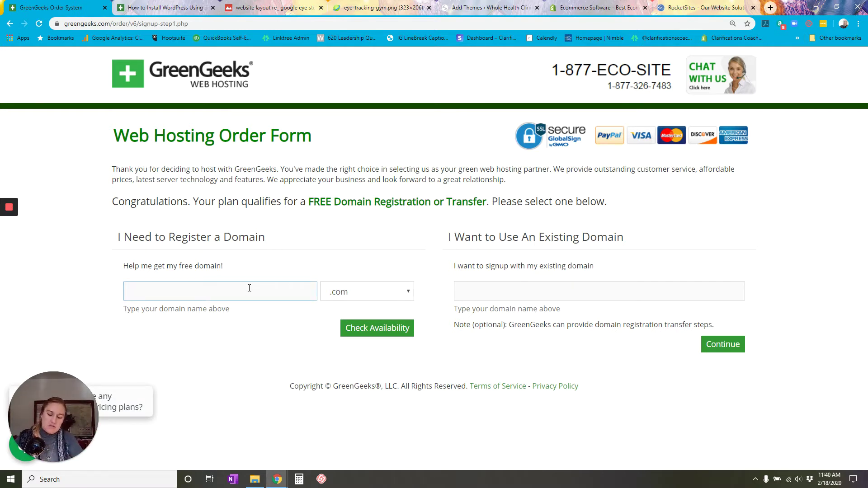
{"action": "type", "text": "sea"}
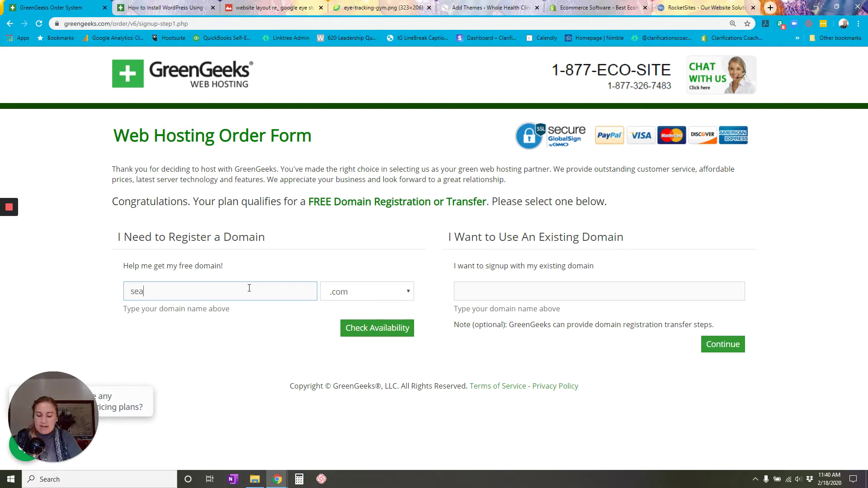
{"action": "type", "text": "ttlesmiles"}
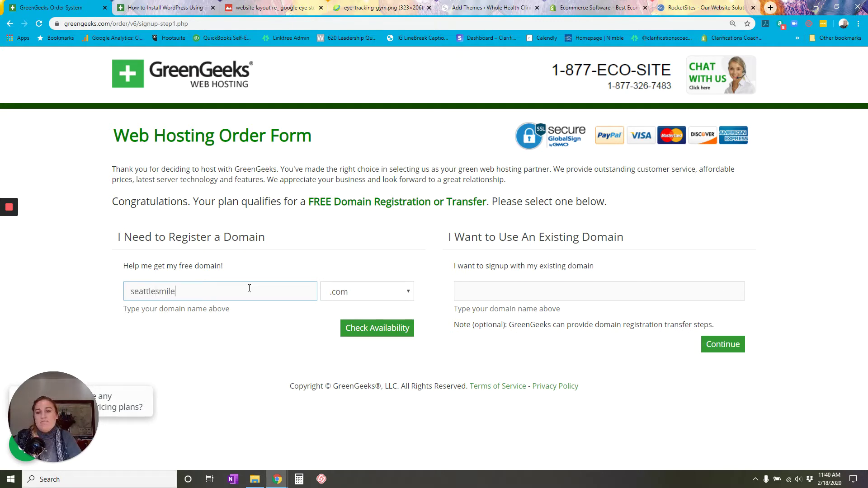
{"action": "left_click", "coordinate": [369, 328]}
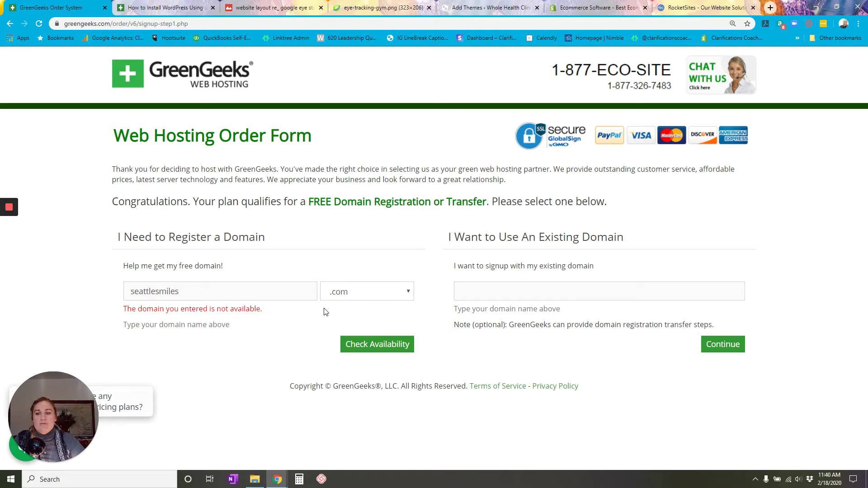
Change the domain to seattlesmilesalot with the .com ending and confirm it is available.
{"action": "left_click", "coordinate": [243, 290]}
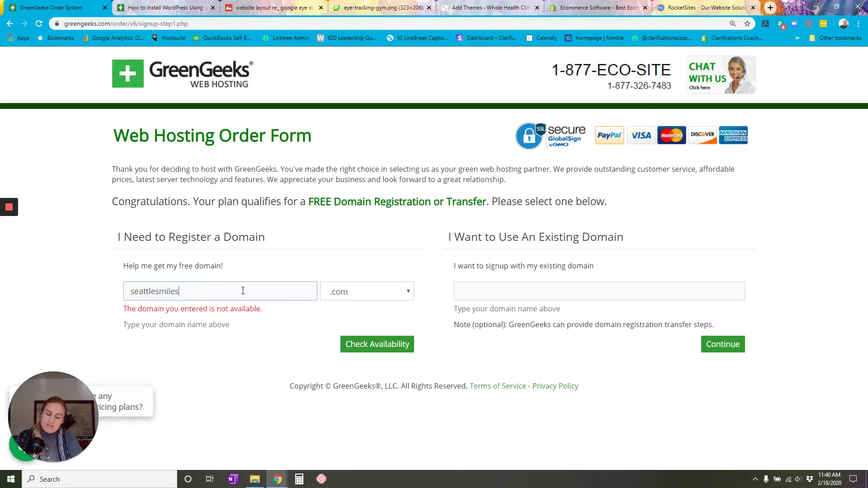
{"action": "type", "text": "alot"}
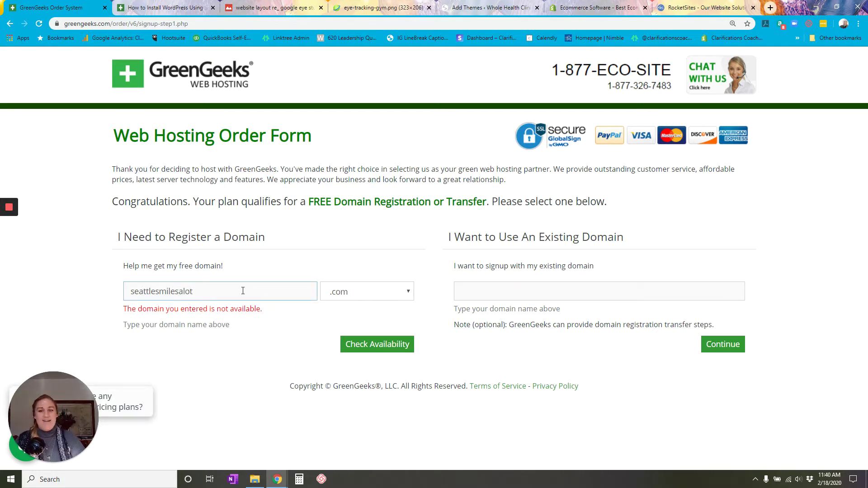
{"action": "double_click", "coordinate": [243, 290]}
{"action": "left_click", "coordinate": [372, 293]}
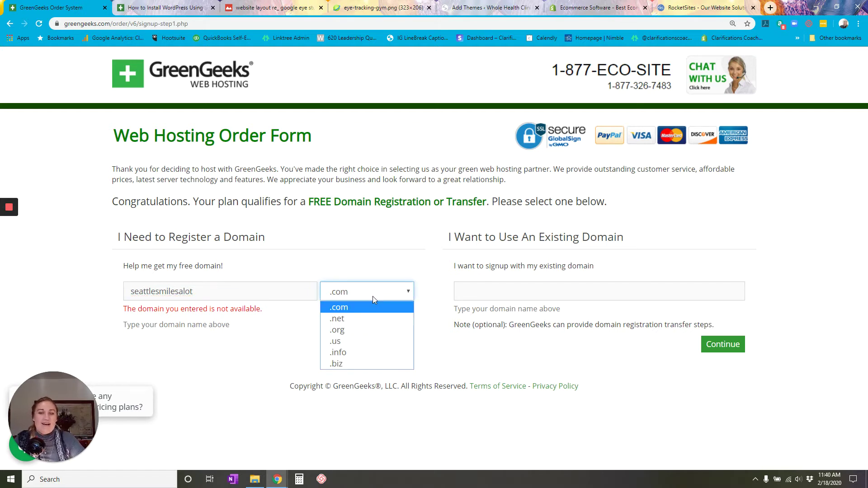
{"action": "left_click", "coordinate": [294, 325]}
{"action": "left_click", "coordinate": [390, 345]}
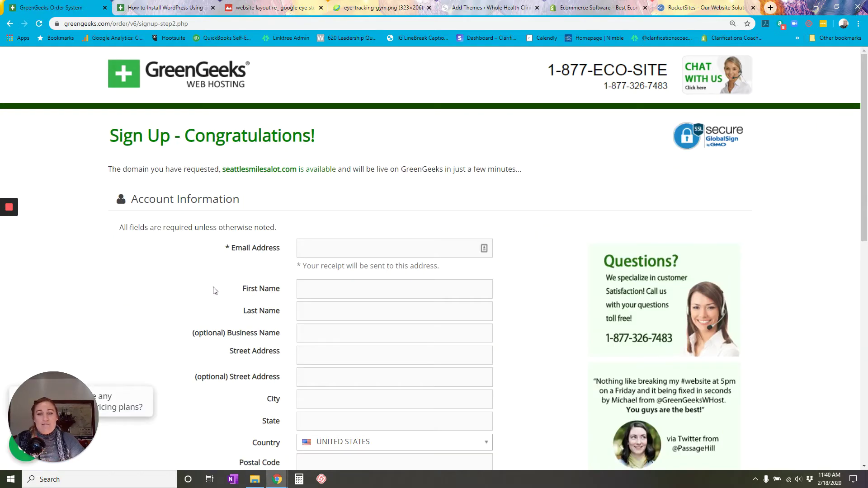
{"action": "scroll", "coordinate": [196, 278], "scroll_direction": "down", "scroll_amount": 2}
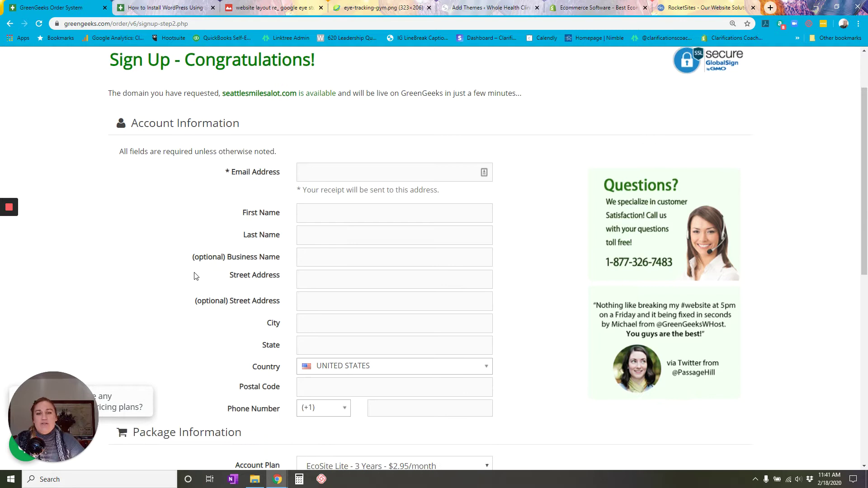
{"action": "scroll", "coordinate": [195, 276], "scroll_direction": "down", "scroll_amount": 1}
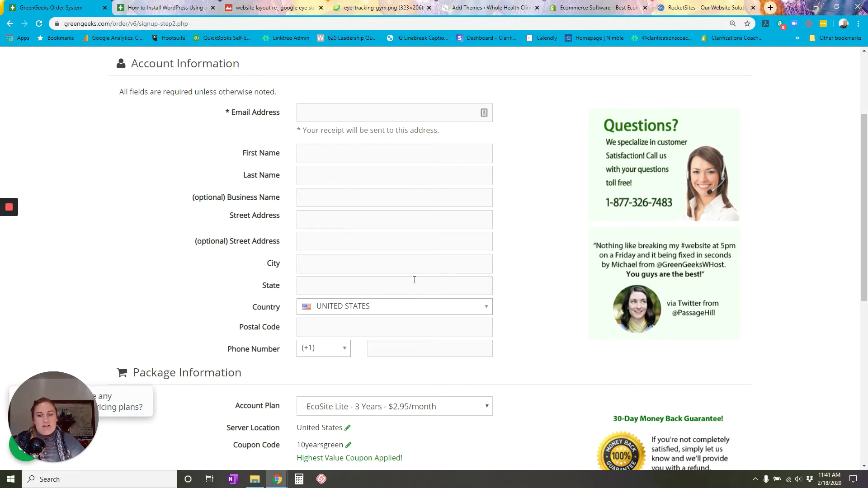
{"action": "scroll", "coordinate": [555, 282], "scroll_direction": "down", "scroll_amount": 2}
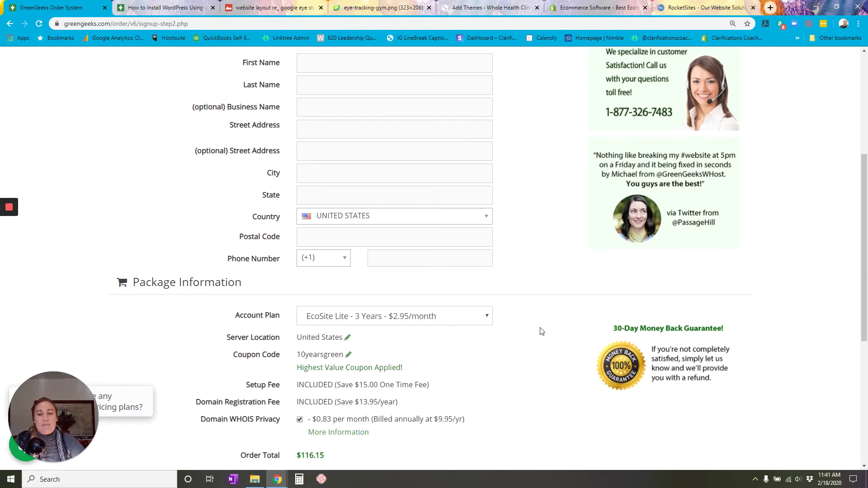
{"action": "left_click", "coordinate": [464, 319]}
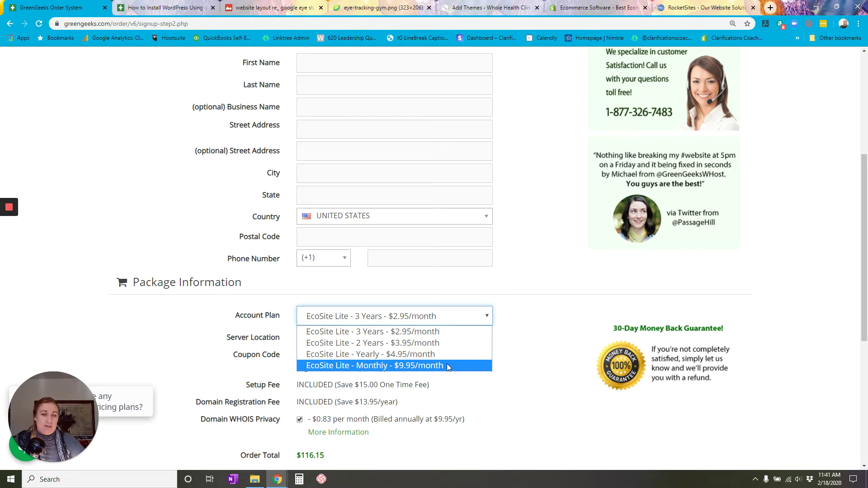
{"action": "left_click", "coordinate": [513, 333]}
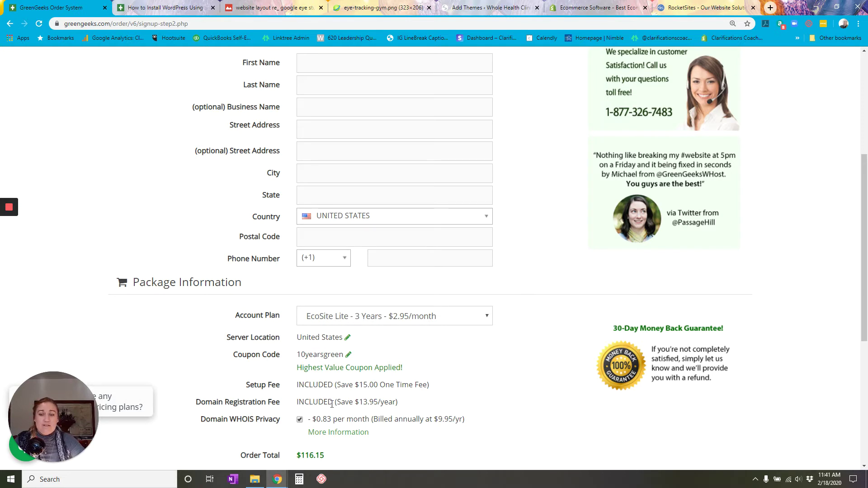
{"action": "scroll", "coordinate": [332, 404], "scroll_direction": "down", "scroll_amount": 3}
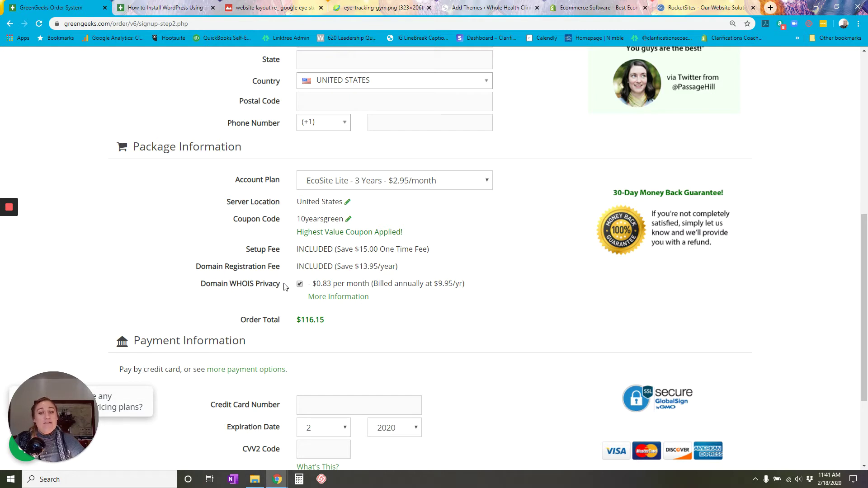
{"action": "scroll", "coordinate": [284, 286], "scroll_direction": "down", "scroll_amount": 3}
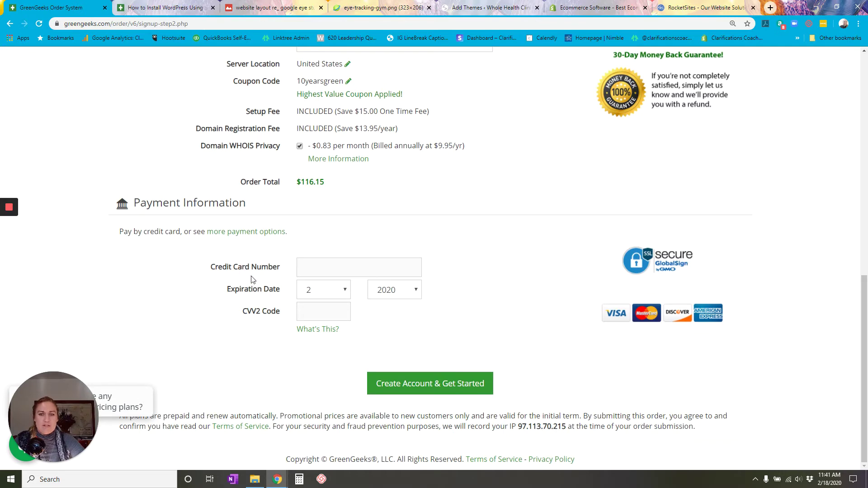
{"action": "scroll", "coordinate": [251, 278], "scroll_direction": "up", "scroll_amount": 5}
{"action": "scroll", "coordinate": [253, 280], "scroll_direction": "up", "scroll_amount": 5}
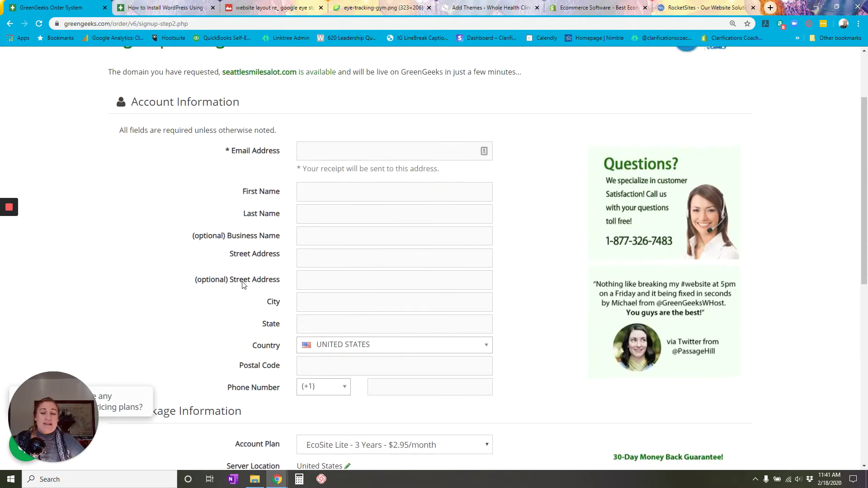
{"action": "scroll", "coordinate": [243, 285], "scroll_direction": "up", "scroll_amount": 1}
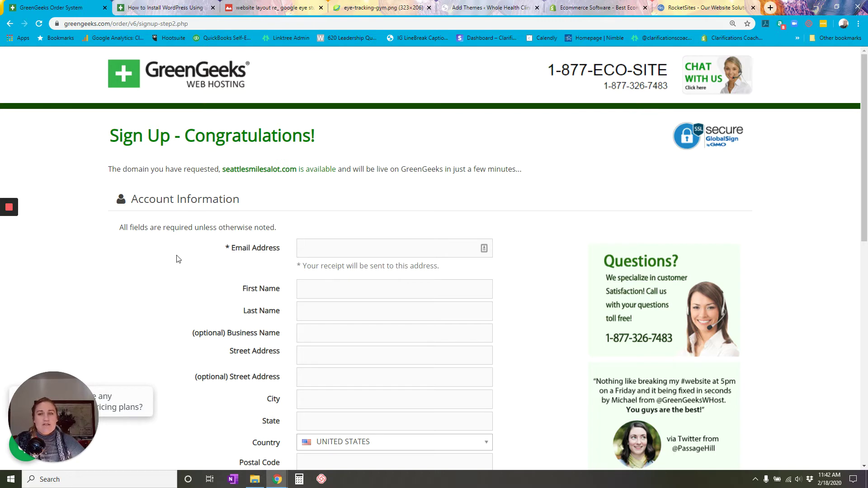
Open the Softaculous WordPress install tutorial and highlight 'cPanel' and 'Softaculous Apps Installer' in Step 1.
{"action": "left_click", "coordinate": [182, 4]}
{"action": "scroll", "coordinate": [168, 196], "scroll_direction": "up", "scroll_amount": 3}
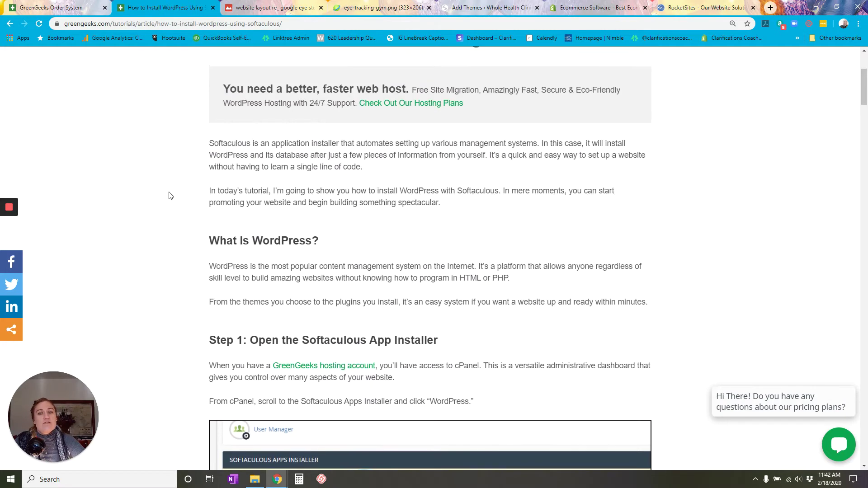
{"action": "scroll", "coordinate": [169, 195], "scroll_direction": "up", "scroll_amount": 1}
{"action": "scroll", "coordinate": [161, 194], "scroll_direction": "down", "scroll_amount": 3}
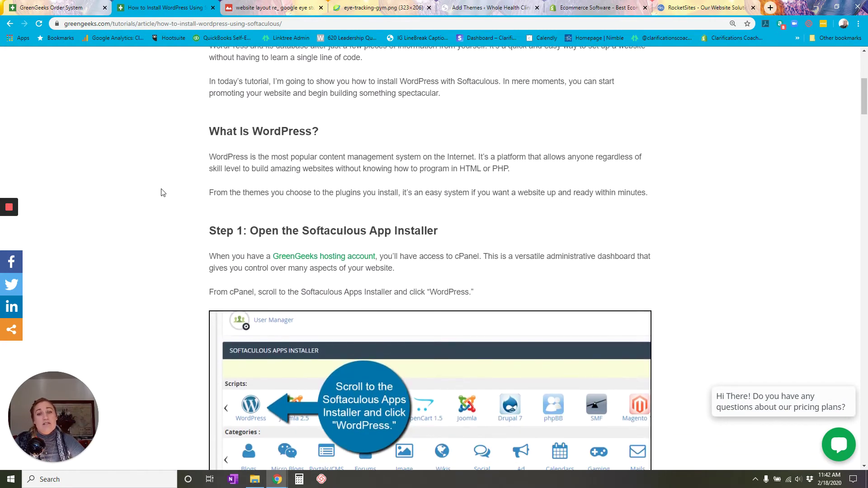
{"action": "scroll", "coordinate": [164, 192], "scroll_direction": "down", "scroll_amount": 2}
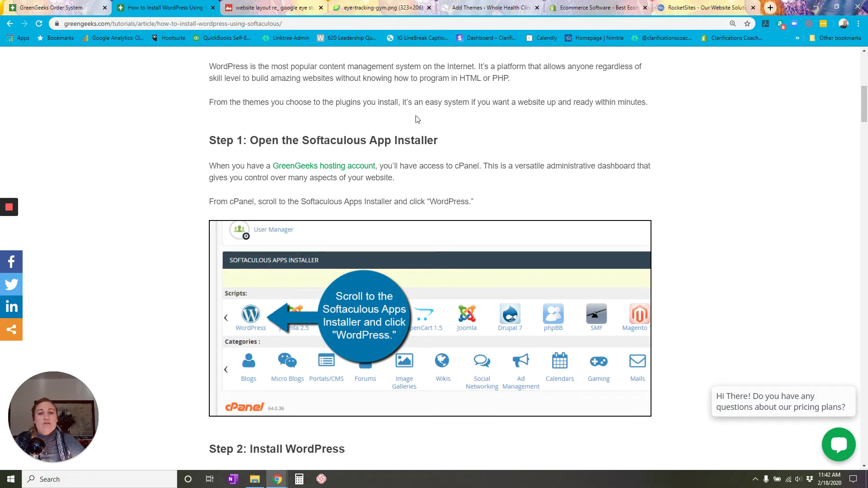
{"action": "scroll", "coordinate": [452, 129], "scroll_direction": "down", "scroll_amount": 1}
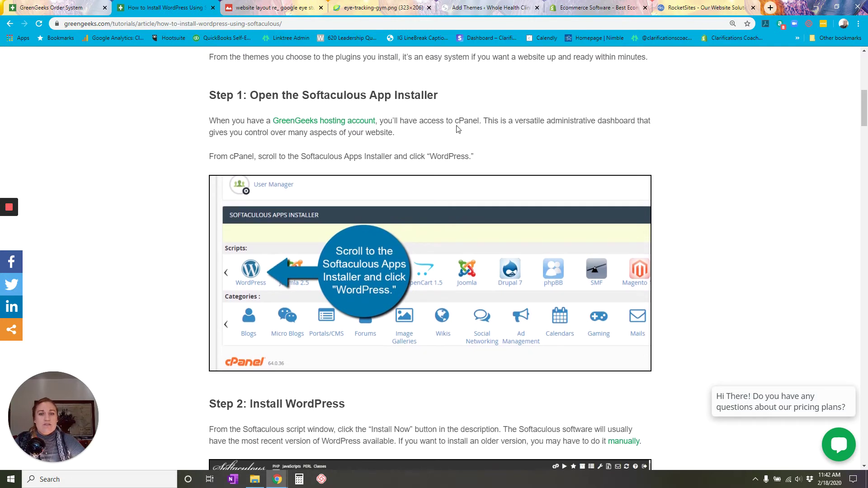
{"action": "left_click_drag", "start_coordinate": [455, 121], "coordinate": [480, 121]}
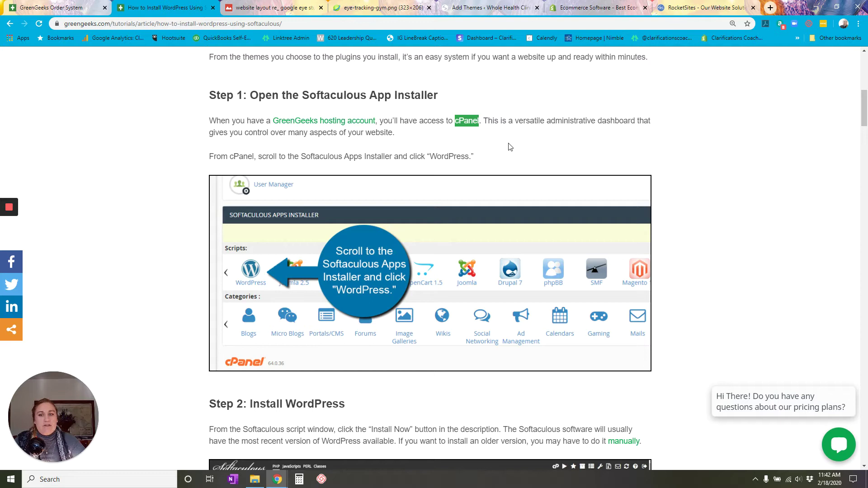
{"action": "scroll", "coordinate": [303, 125], "scroll_direction": "down", "scroll_amount": 1}
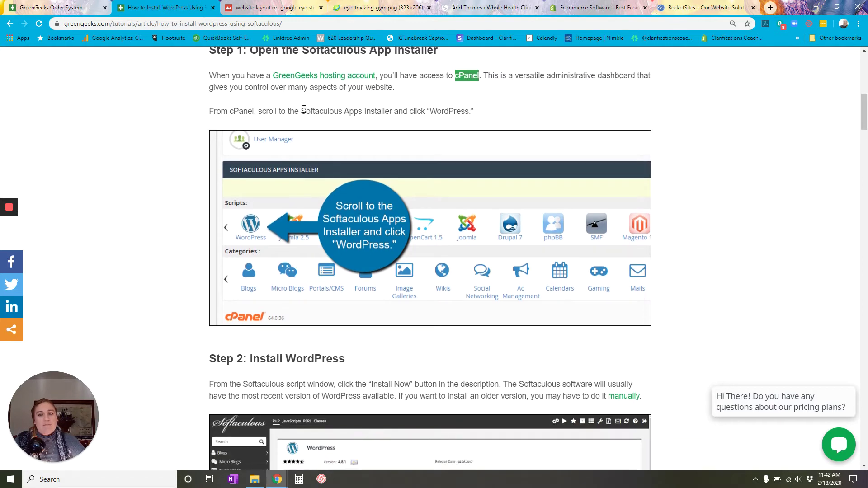
{"action": "left_click_drag", "start_coordinate": [301, 111], "coordinate": [394, 112]}
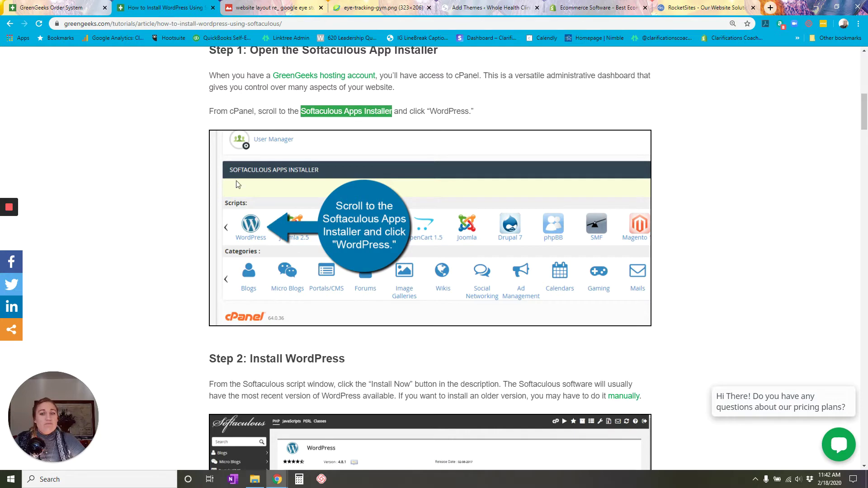
{"action": "scroll", "coordinate": [159, 214], "scroll_direction": "down", "scroll_amount": 8}
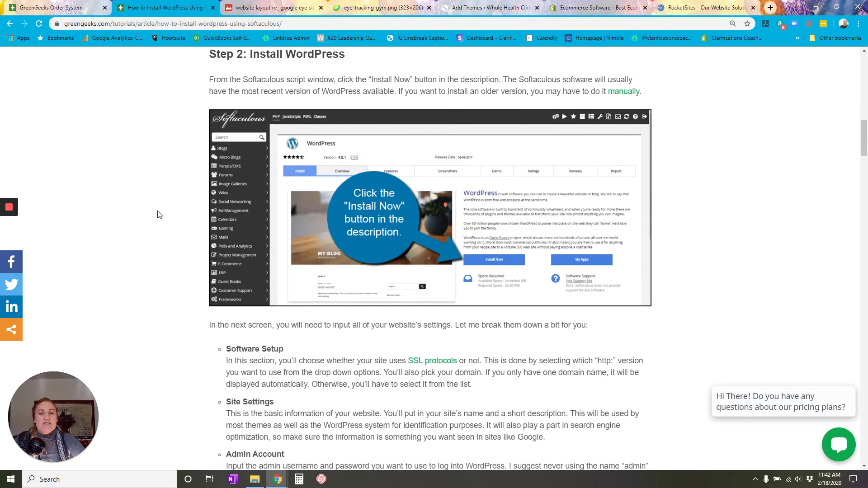
{"action": "scroll", "coordinate": [185, 169], "scroll_direction": "up", "scroll_amount": 2}
{"action": "scroll", "coordinate": [186, 156], "scroll_direction": "down", "scroll_amount": 1}
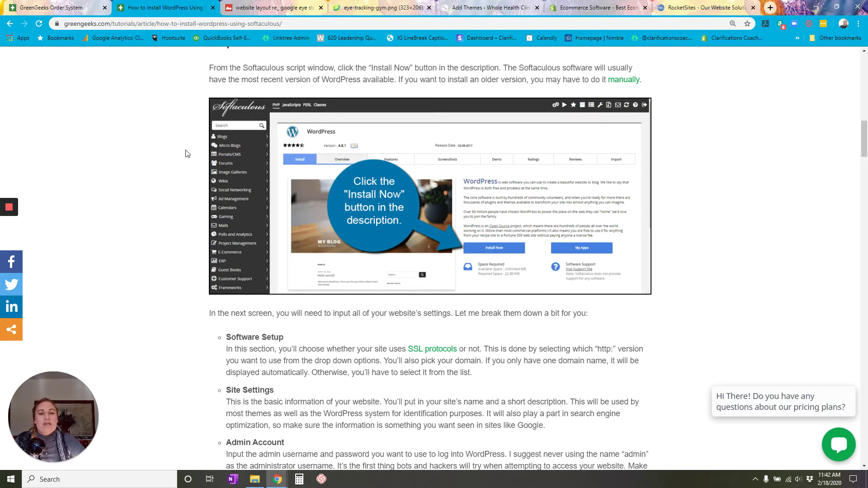
{"action": "scroll", "coordinate": [512, 245], "scroll_direction": "down", "scroll_amount": 4}
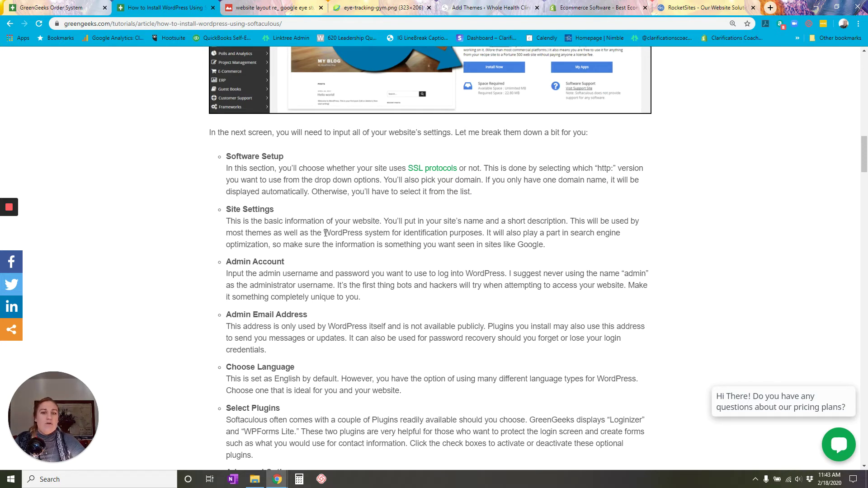
{"action": "left_click_drag", "start_coordinate": [326, 232], "coordinate": [392, 232]}
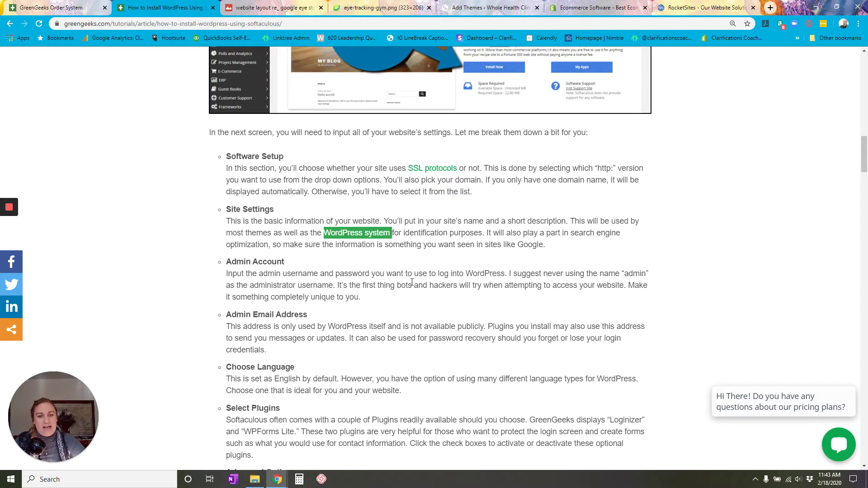
{"action": "scroll", "coordinate": [394, 296], "scroll_direction": "down", "scroll_amount": 2}
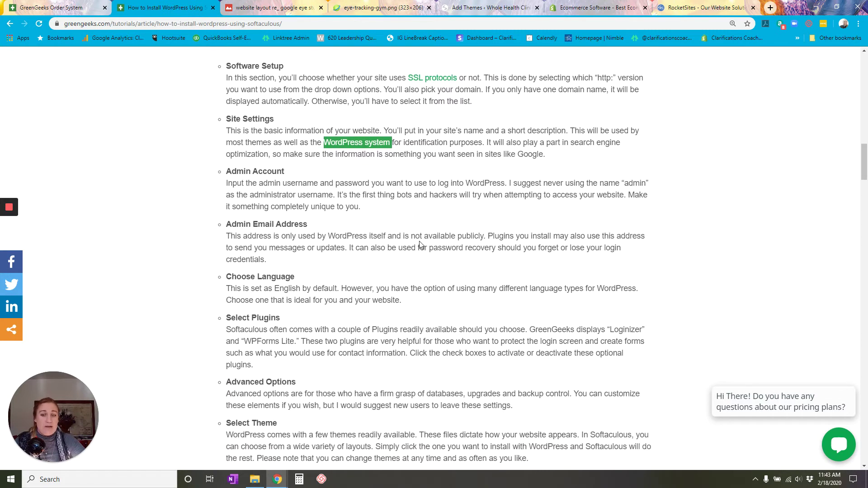
{"action": "scroll", "coordinate": [419, 244], "scroll_direction": "down", "scroll_amount": 1}
{"action": "scroll", "coordinate": [400, 250], "scroll_direction": "down", "scroll_amount": 1}
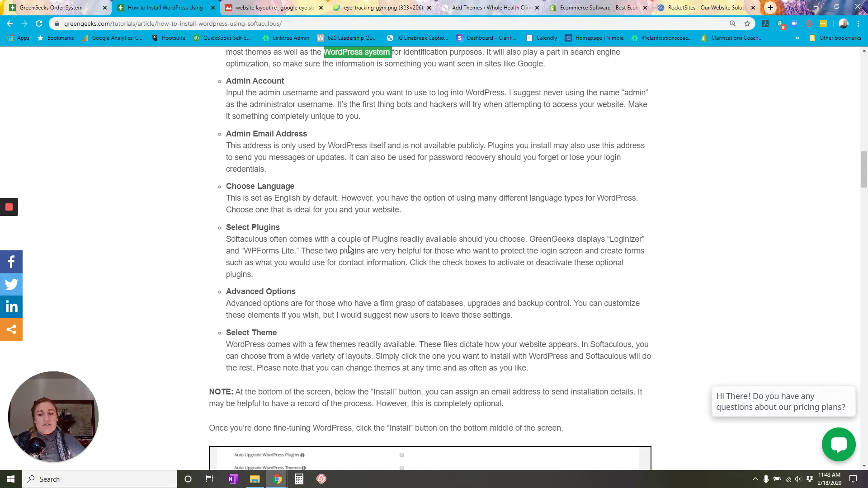
{"action": "scroll", "coordinate": [380, 260], "scroll_direction": "down", "scroll_amount": 5}
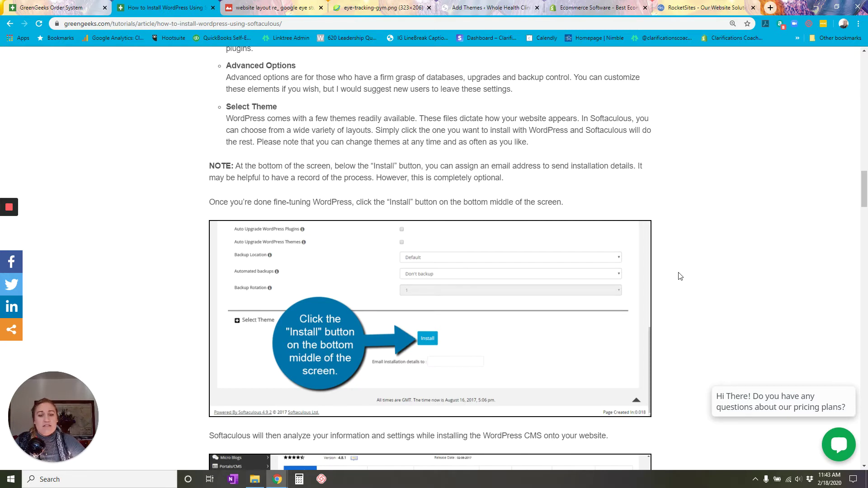
{"action": "scroll", "coordinate": [679, 281], "scroll_direction": "down", "scroll_amount": 1}
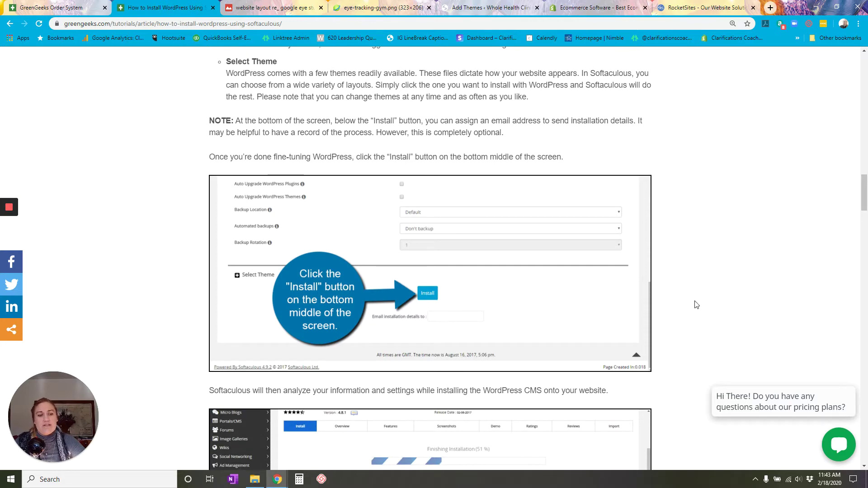
{"action": "left_click_drag", "start_coordinate": [864, 199], "coordinate": [866, 225]}
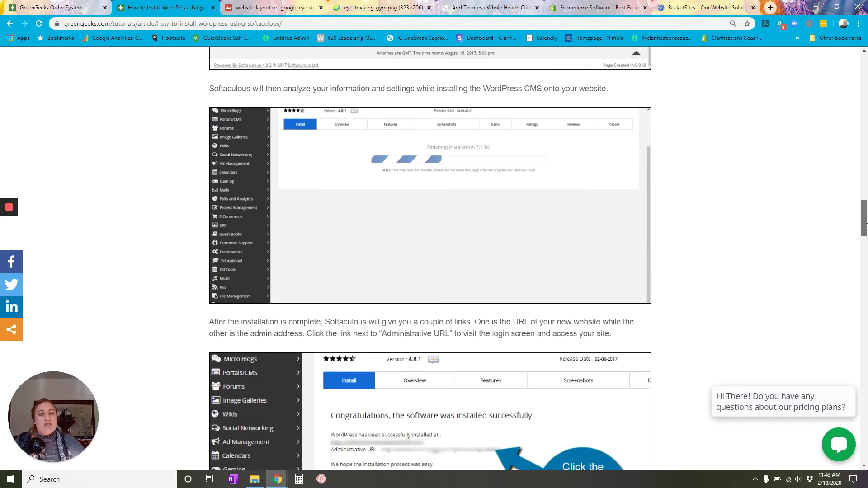
{"action": "left_click_drag", "start_coordinate": [866, 225], "coordinate": [866, 245]}
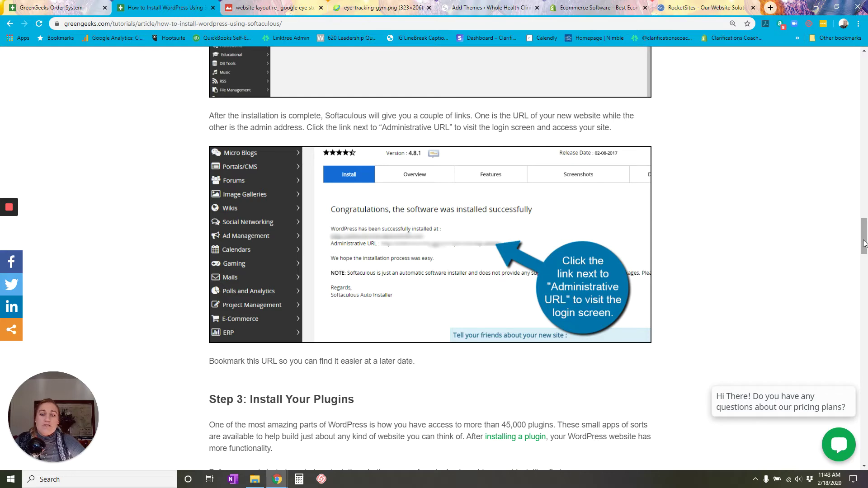
{"action": "left_click_drag", "start_coordinate": [863, 244], "coordinate": [845, 402]}
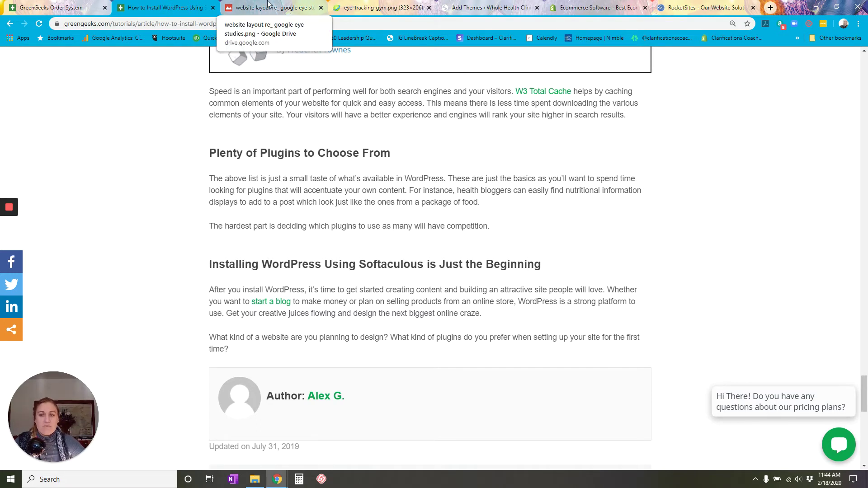
View the layout heat-map image, zoom it back to fit, then open the eye-tracking-gym.png report.
{"action": "left_click", "coordinate": [269, 4]}
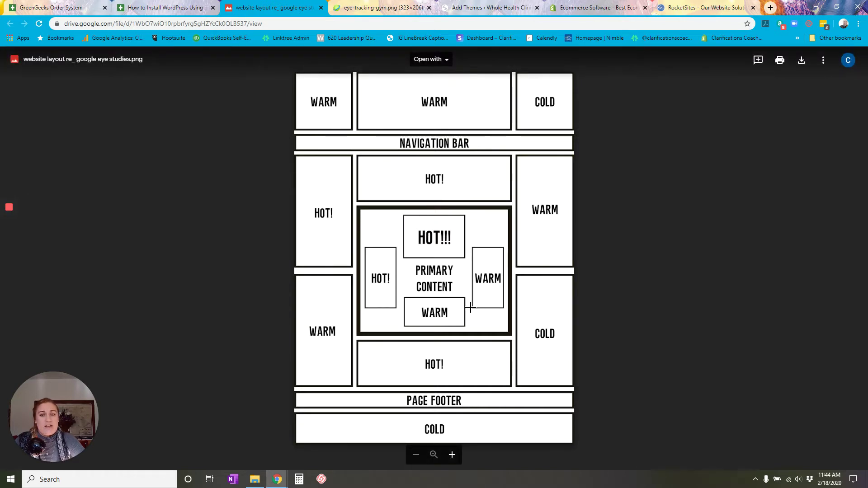
{"action": "scroll", "coordinate": [427, 256], "scroll_direction": "up", "scroll_amount": 1}
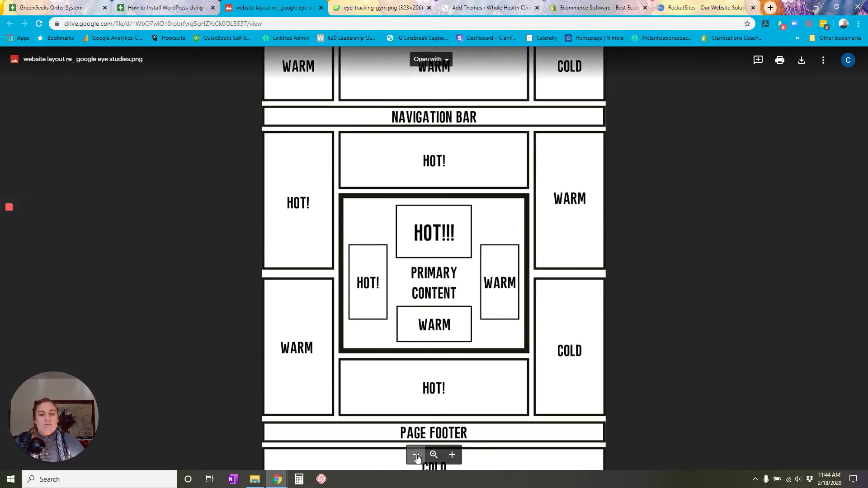
{"action": "left_click", "coordinate": [416, 456]}
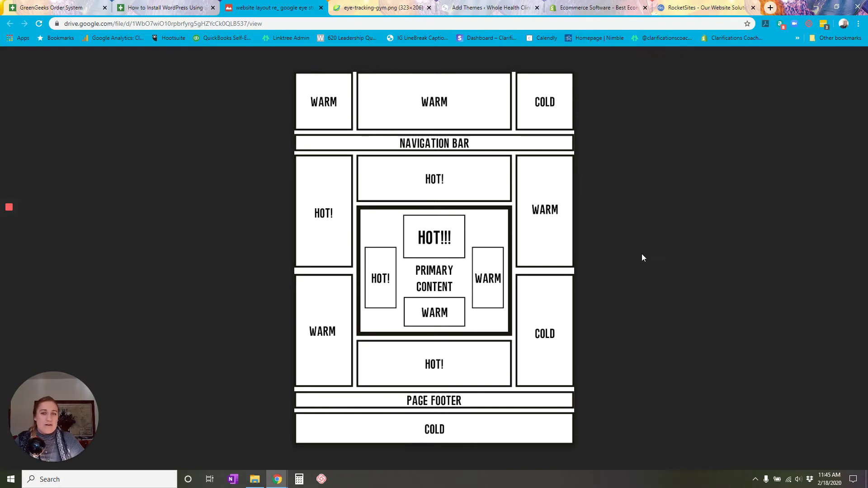
{"action": "left_click", "coordinate": [375, 9]}
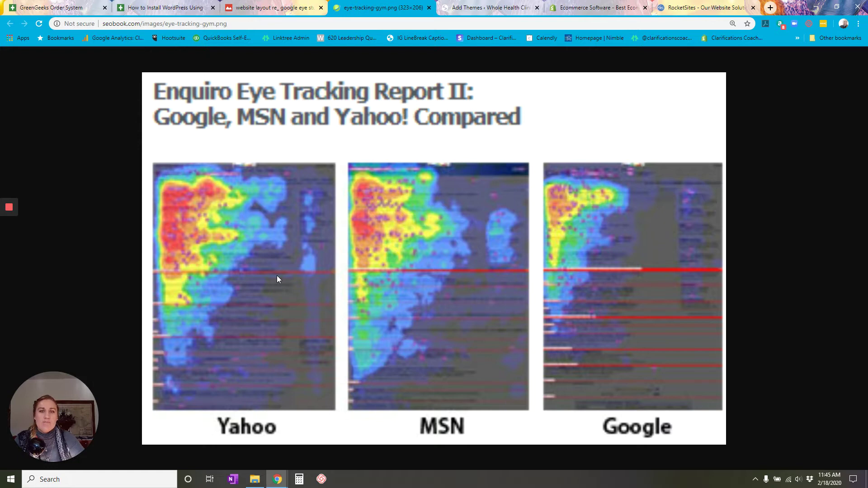
Glance at the layout heat-map image again, then return to the WordPress Add Themes page.
{"action": "left_click", "coordinate": [271, 7]}
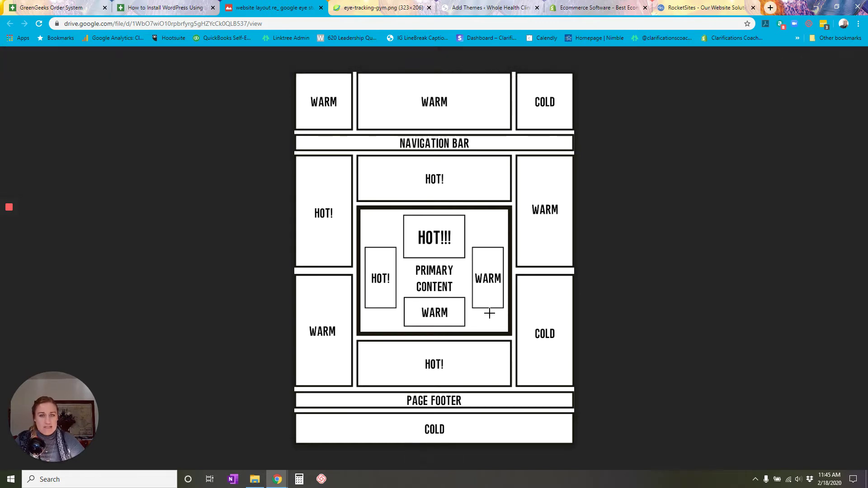
{"action": "left_click", "coordinate": [487, 8]}
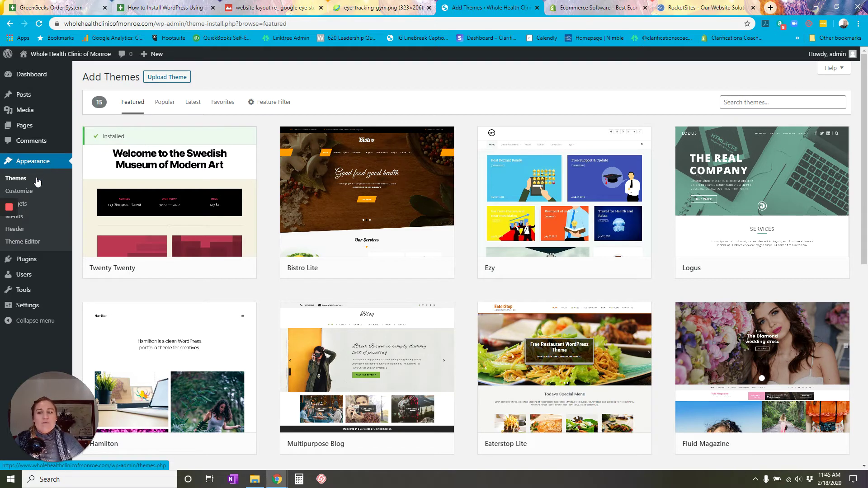
Preview the Twenty Twenty theme and scroll through sample posts like 'Worth A Thousand Words' and 'More Tags'.
{"action": "mouse_move", "coordinate": [254, 150]}
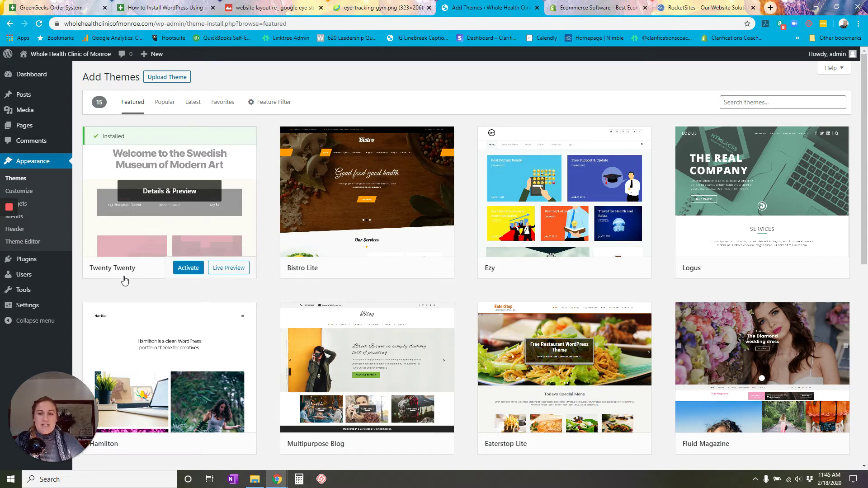
{"action": "left_click", "coordinate": [179, 191]}
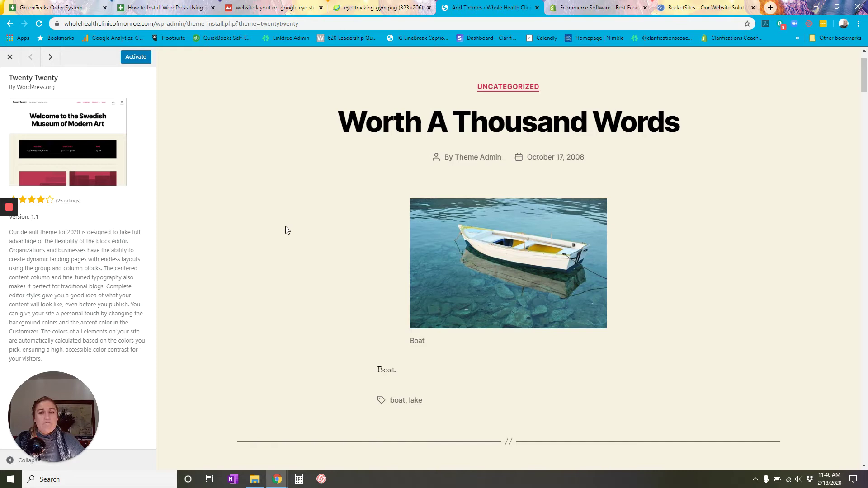
{"action": "scroll", "coordinate": [284, 222], "scroll_direction": "down", "scroll_amount": 7}
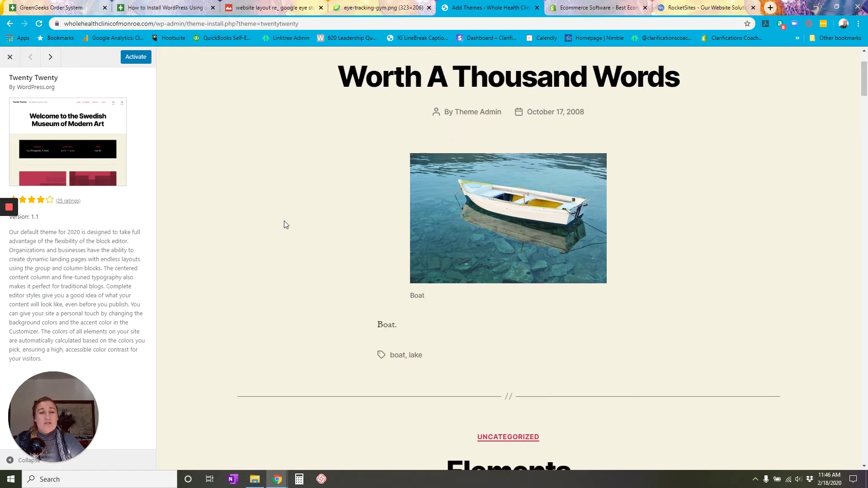
{"action": "scroll", "coordinate": [284, 221], "scroll_direction": "down", "scroll_amount": 10}
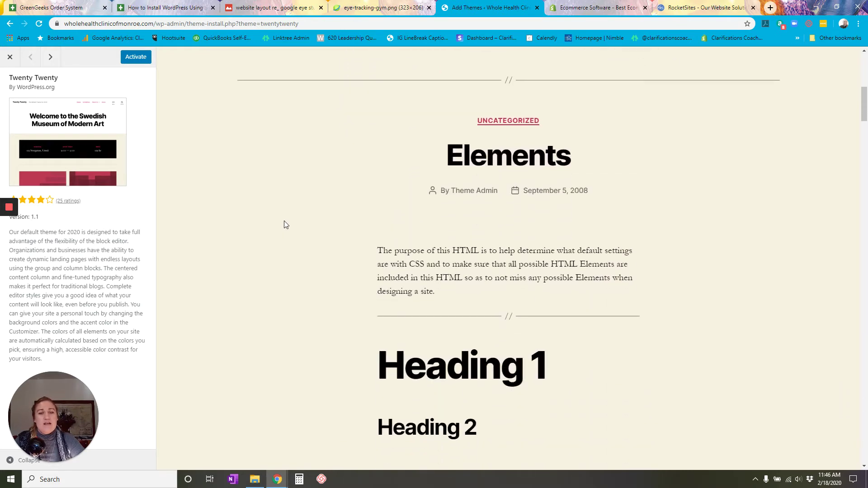
{"action": "scroll", "coordinate": [284, 224], "scroll_direction": "down", "scroll_amount": 13}
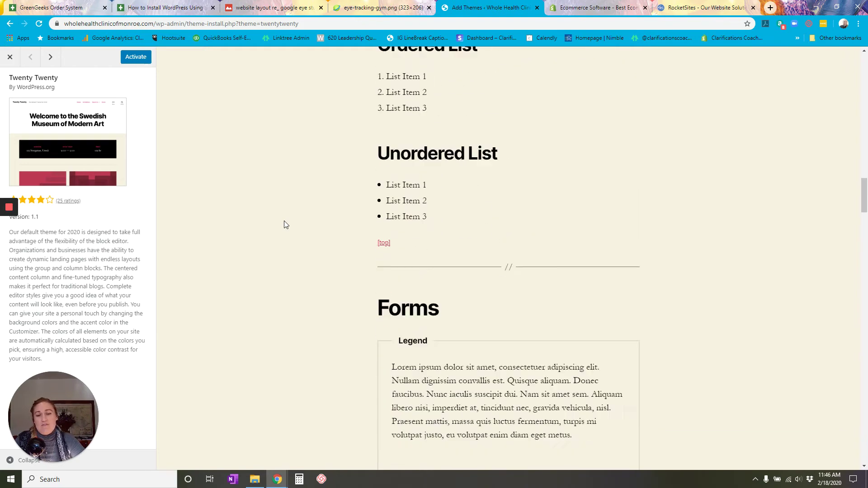
{"action": "scroll", "coordinate": [284, 221], "scroll_direction": "down", "scroll_amount": 15}
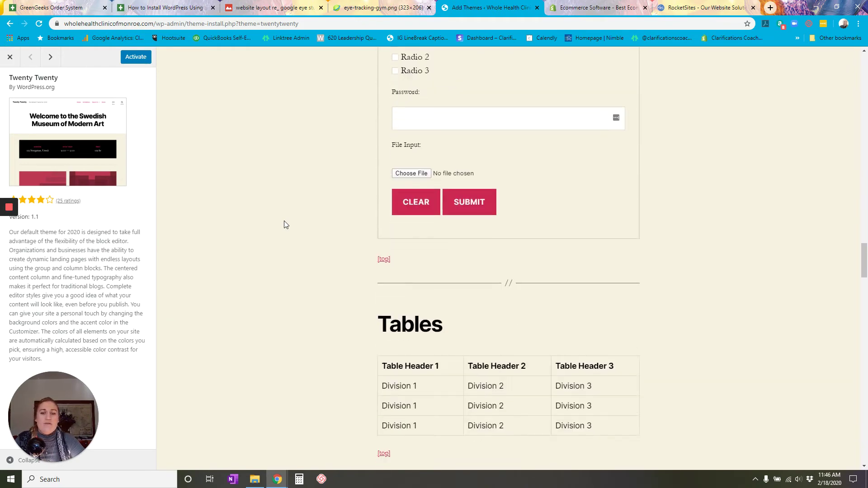
{"action": "scroll", "coordinate": [284, 220], "scroll_direction": "down", "scroll_amount": 15}
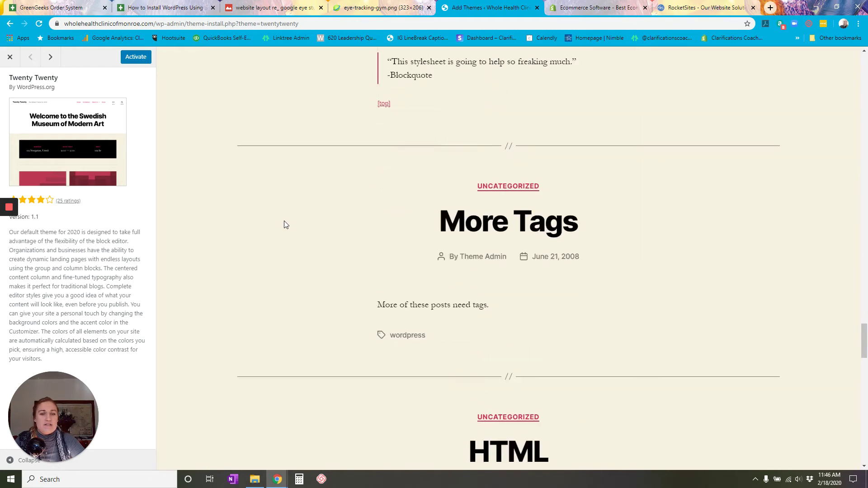
{"action": "scroll", "coordinate": [284, 225], "scroll_direction": "down", "scroll_amount": 15}
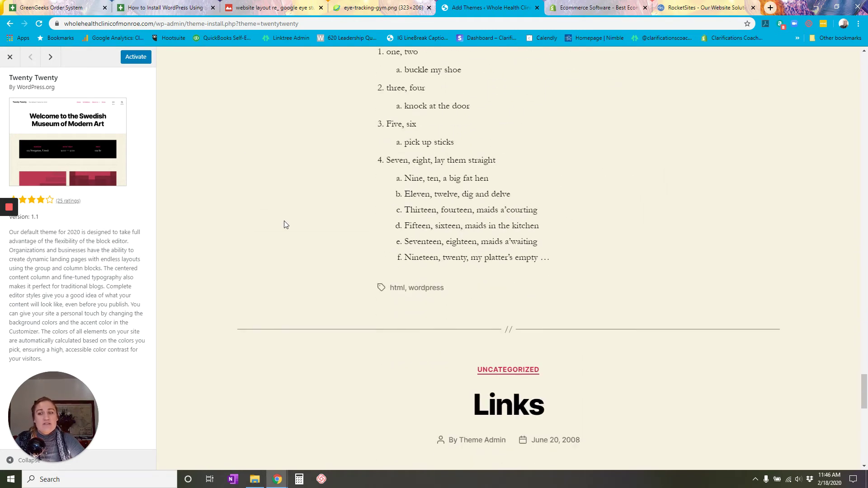
{"action": "scroll", "coordinate": [284, 220], "scroll_direction": "up", "scroll_amount": 15}
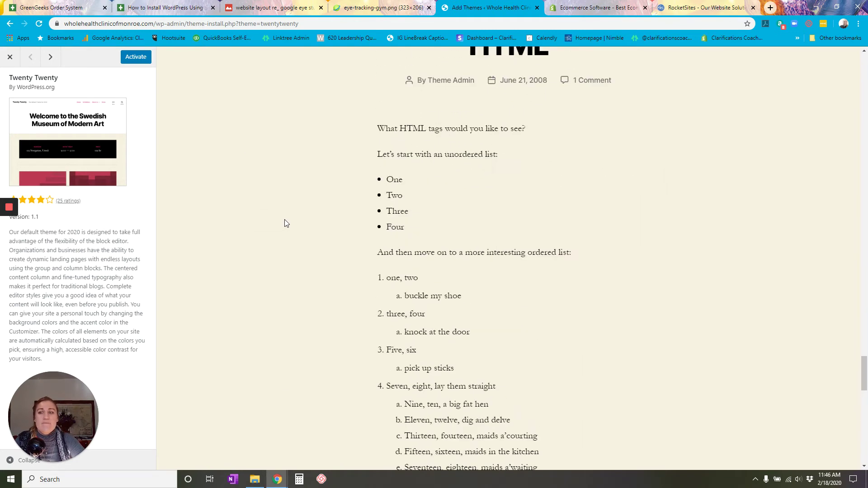
Advance the previewer to the Bistro Lite theme and scroll through it.
{"action": "left_click", "coordinate": [50, 59]}
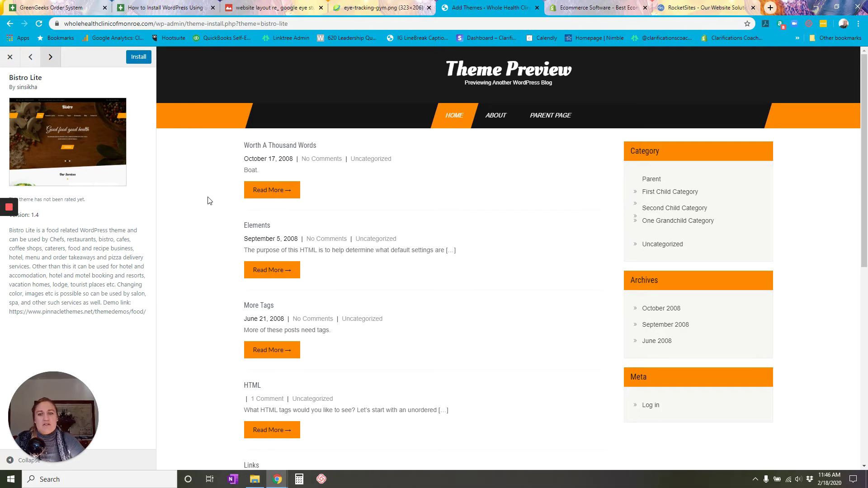
{"action": "scroll", "coordinate": [208, 200], "scroll_direction": "down", "scroll_amount": 8}
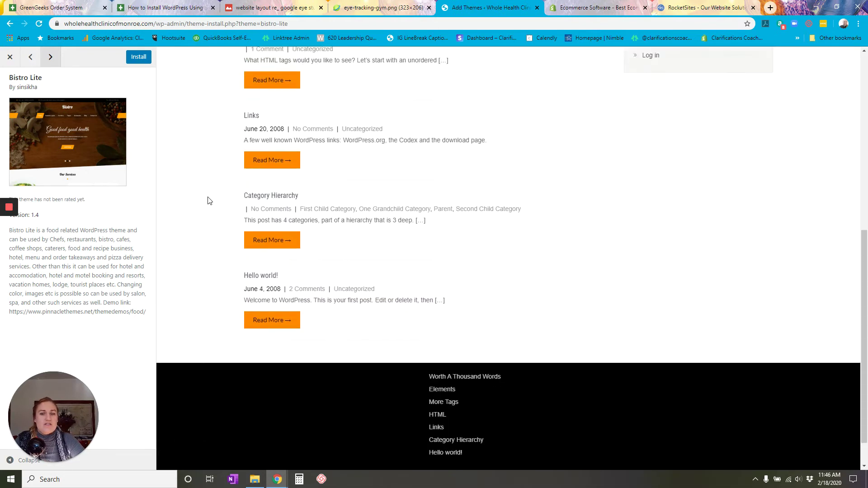
{"action": "scroll", "coordinate": [208, 200], "scroll_direction": "up", "scroll_amount": 8}
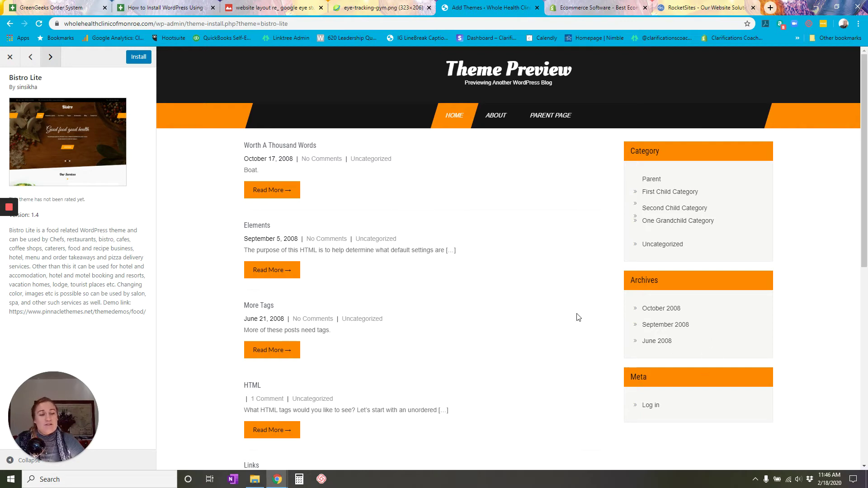
Advance the previewer to the Ezy theme and scroll through it.
{"action": "left_click", "coordinate": [55, 58]}
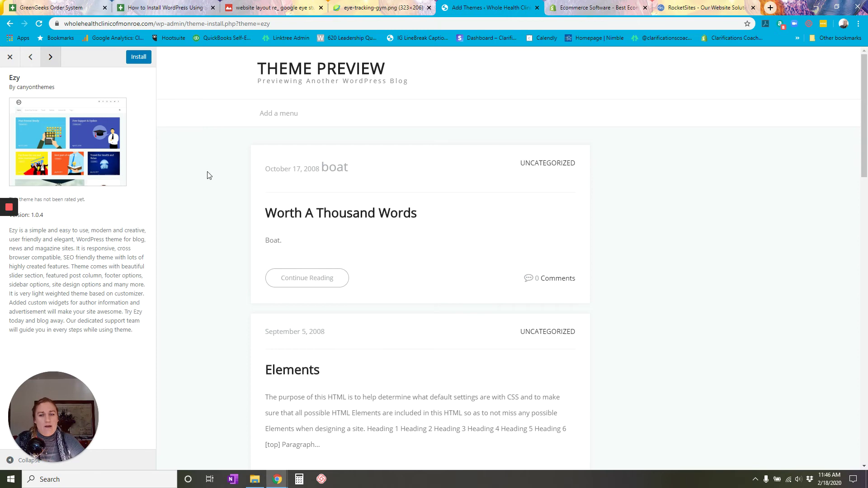
{"action": "scroll", "coordinate": [215, 174], "scroll_direction": "down", "scroll_amount": 3}
{"action": "scroll", "coordinate": [216, 173], "scroll_direction": "up", "scroll_amount": 3}
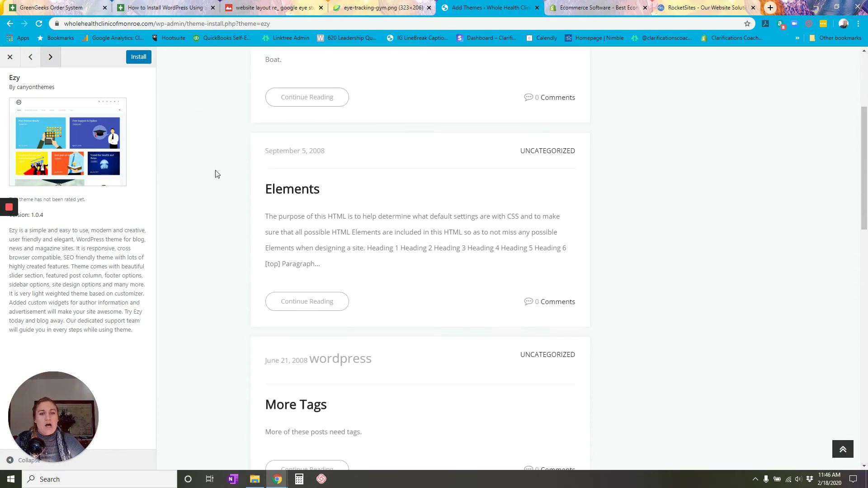
Close the Ezy preview and look over the remaining featured themes in the Add Themes grid.
{"action": "left_click", "coordinate": [10, 58]}
{"action": "scroll", "coordinate": [468, 237], "scroll_direction": "down", "scroll_amount": 1}
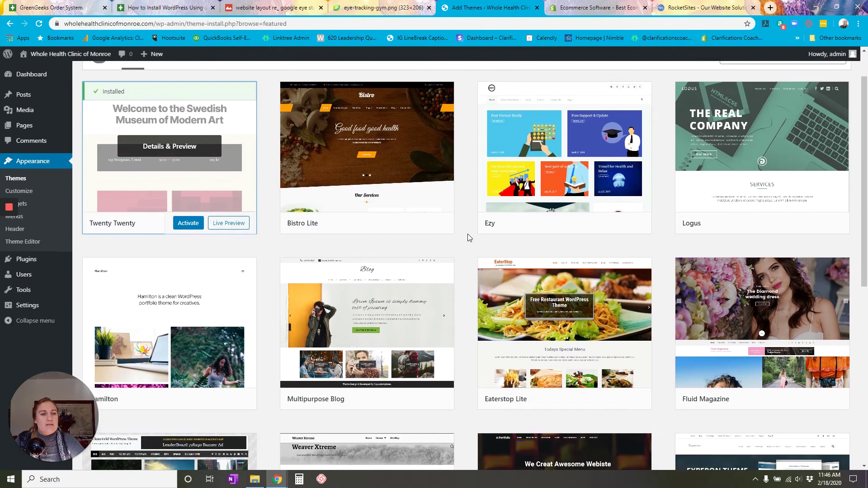
{"action": "scroll", "coordinate": [468, 238], "scroll_direction": "down", "scroll_amount": 7}
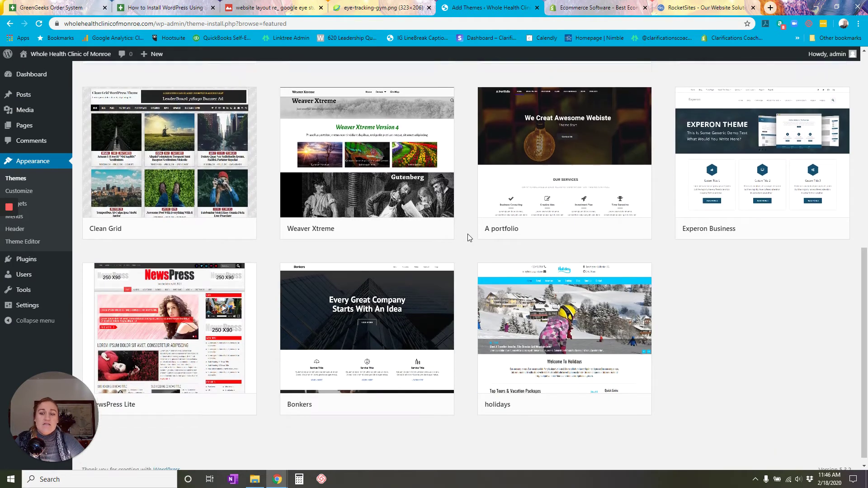
{"action": "scroll", "coordinate": [468, 234], "scroll_direction": "up", "scroll_amount": 5}
{"action": "scroll", "coordinate": [467, 234], "scroll_direction": "up", "scroll_amount": 3}
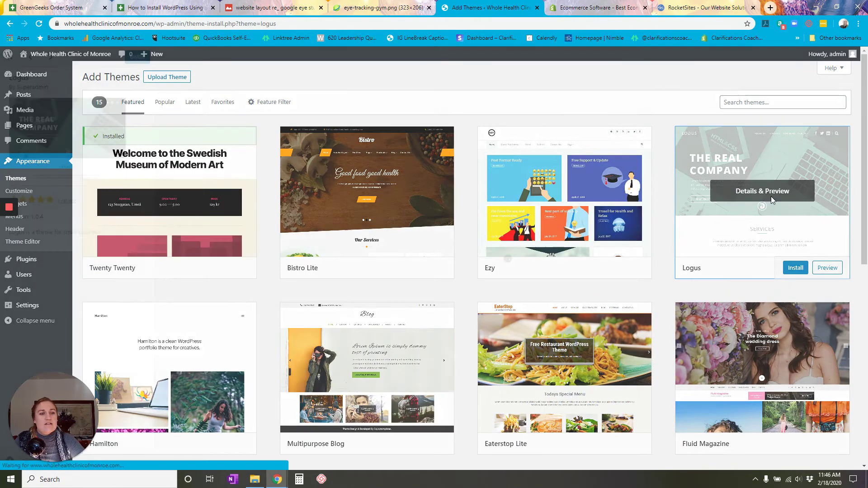
Preview the Logus theme and scroll through its 'Theme Preview' header and sample posts.
{"action": "left_click", "coordinate": [772, 196]}
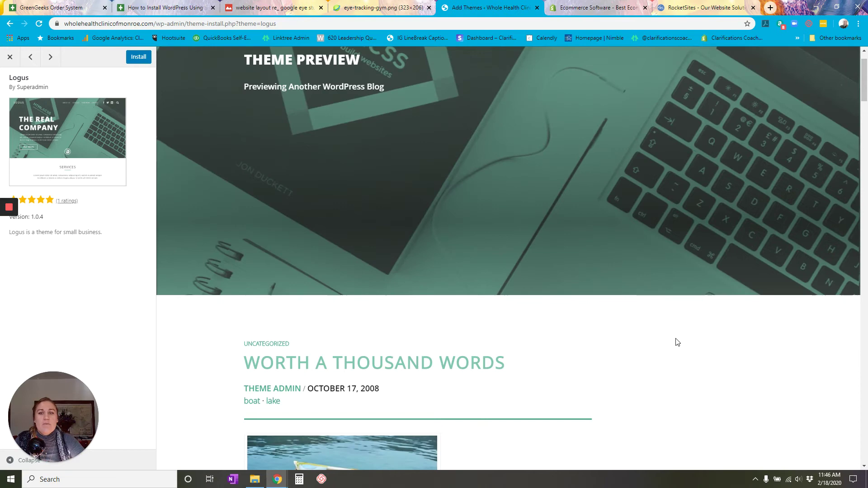
{"action": "scroll", "coordinate": [679, 336], "scroll_direction": "up", "scroll_amount": 1}
{"action": "scroll", "coordinate": [681, 335], "scroll_direction": "down", "scroll_amount": 5}
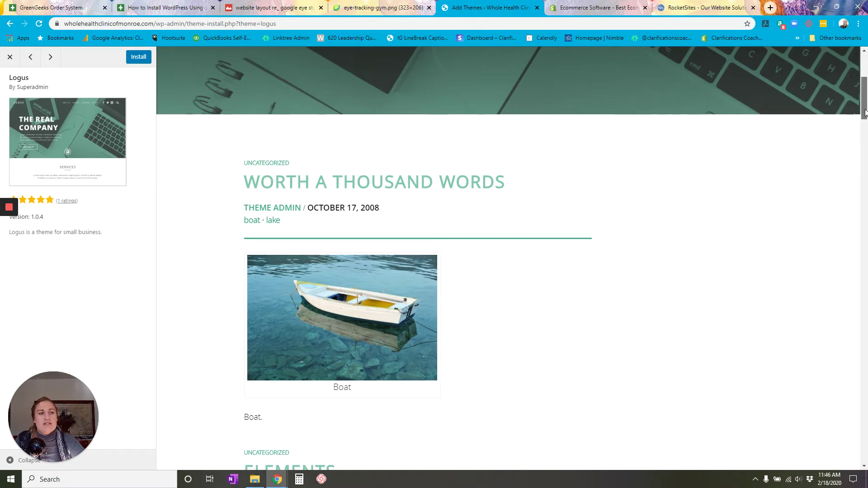
{"action": "left_click_drag", "start_coordinate": [864, 112], "coordinate": [864, 90]}
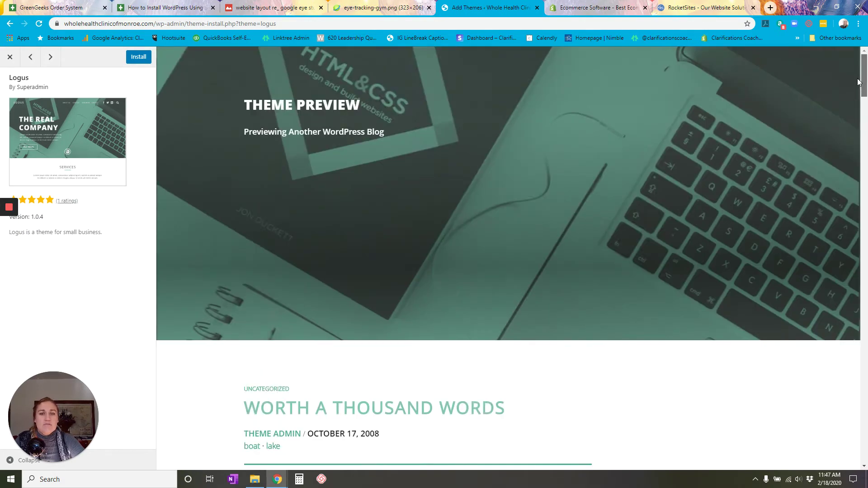
Close the Logus preview and switch to the Shopify 'Build your business' homepage tab.
{"action": "left_click", "coordinate": [11, 58]}
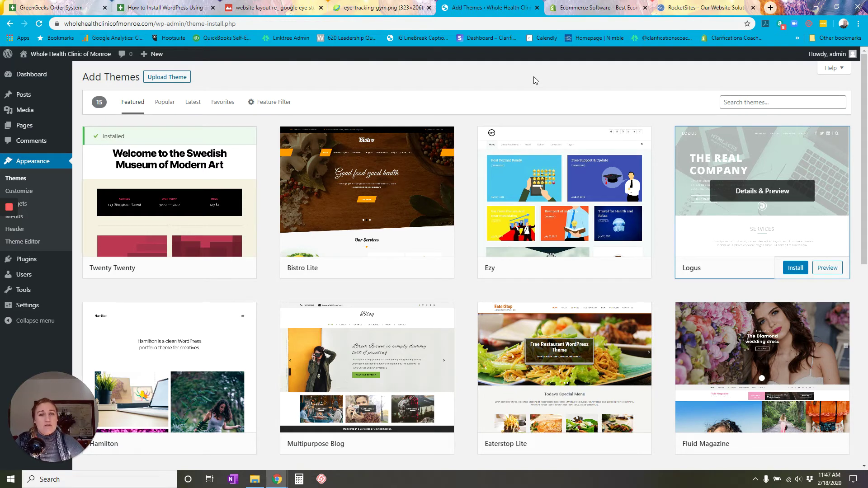
{"action": "left_click", "coordinate": [580, 5]}
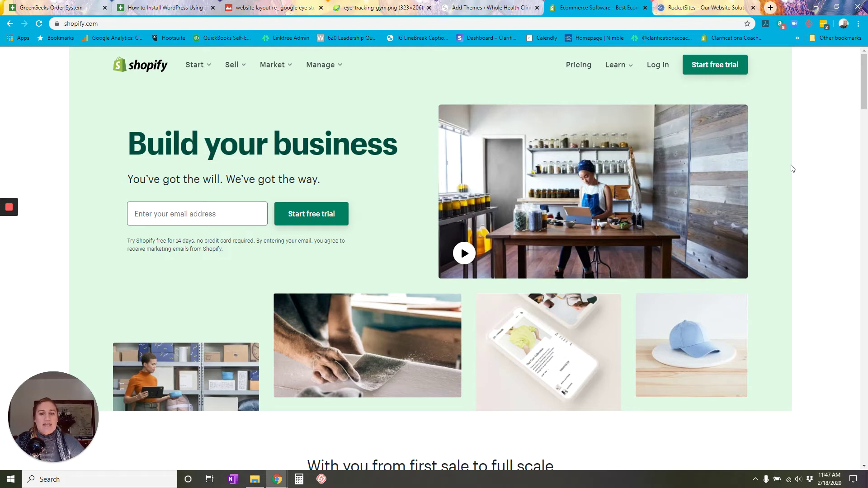
{"action": "scroll", "coordinate": [793, 168], "scroll_direction": "down", "scroll_amount": 7}
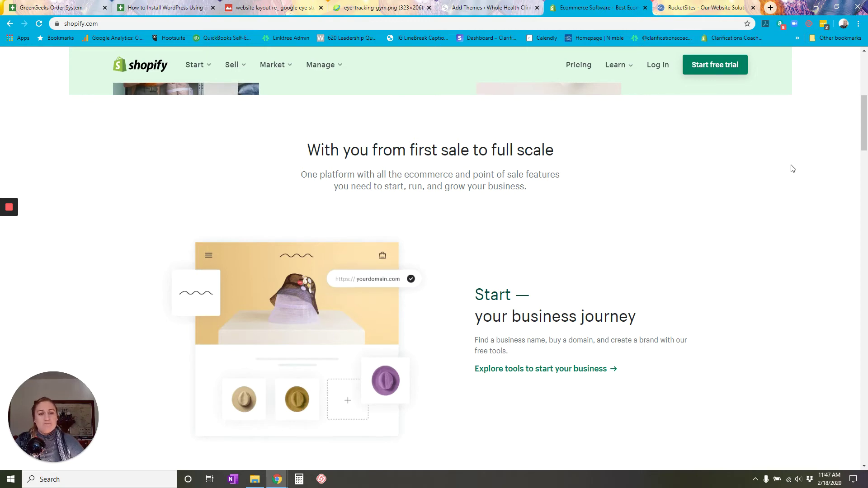
{"action": "scroll", "coordinate": [793, 168], "scroll_direction": "down", "scroll_amount": 5}
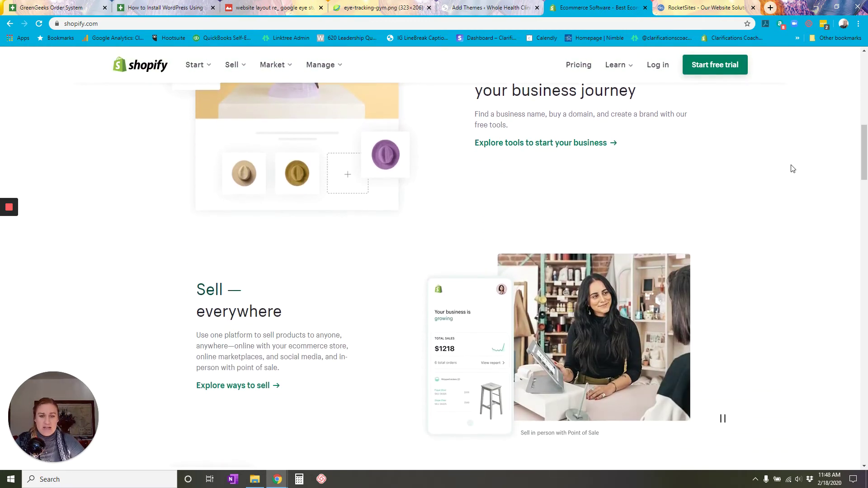
{"action": "scroll", "coordinate": [792, 168], "scroll_direction": "down", "scroll_amount": 2}
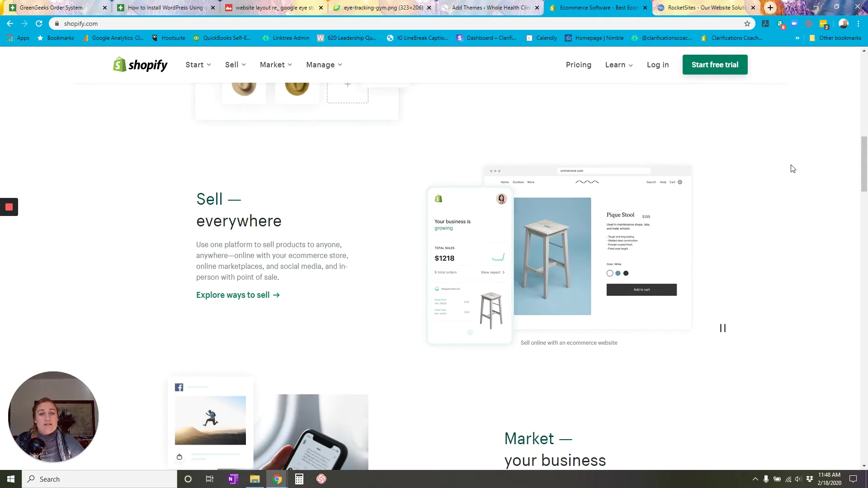
{"action": "scroll", "coordinate": [786, 171], "scroll_direction": "down", "scroll_amount": 4}
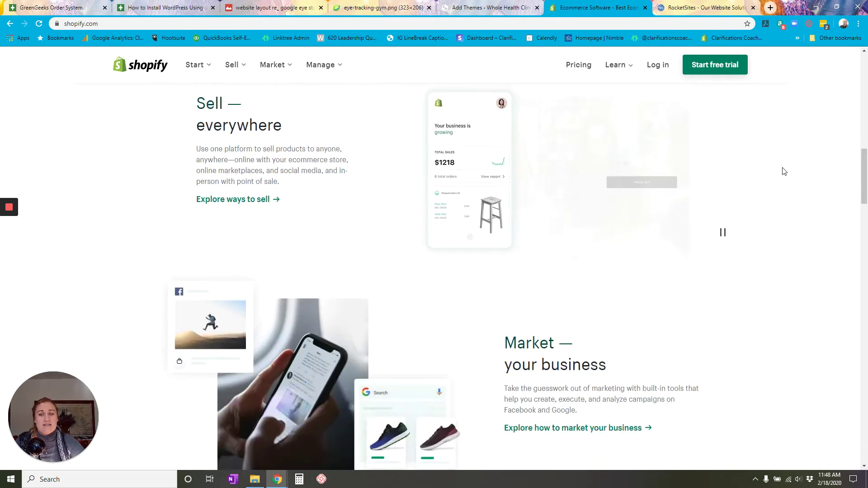
{"action": "scroll", "coordinate": [784, 171], "scroll_direction": "down", "scroll_amount": 2}
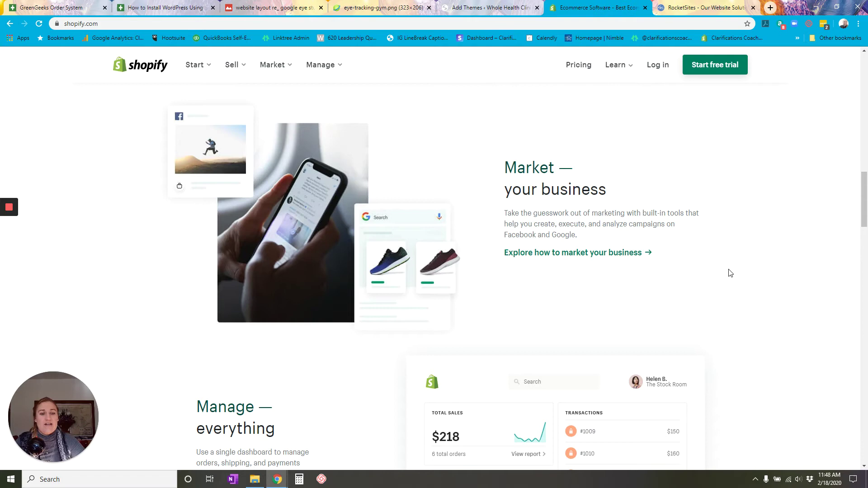
{"action": "left_click_drag", "start_coordinate": [863, 213], "coordinate": [862, 245]}
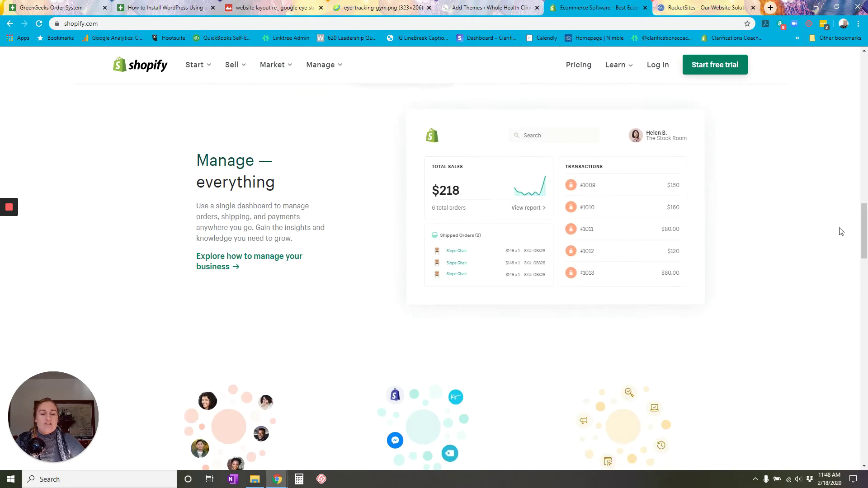
{"action": "scroll", "coordinate": [402, 271], "scroll_direction": "down", "scroll_amount": 1}
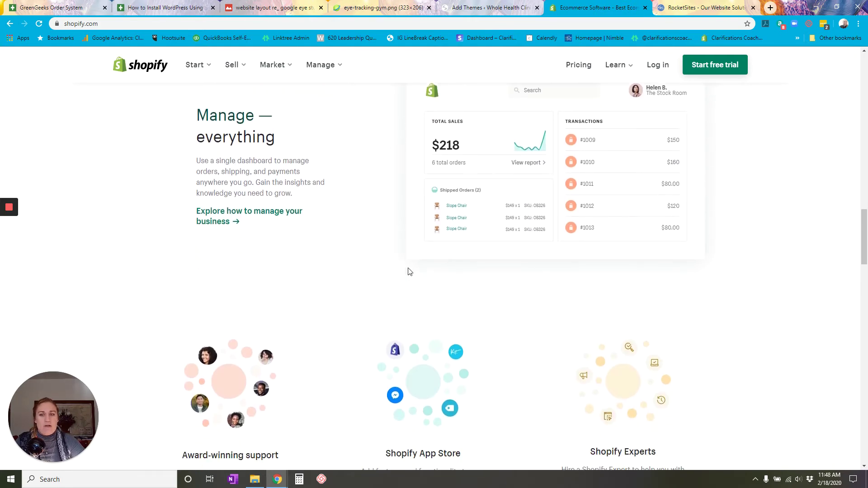
{"action": "scroll", "coordinate": [376, 252], "scroll_direction": "up", "scroll_amount": 2}
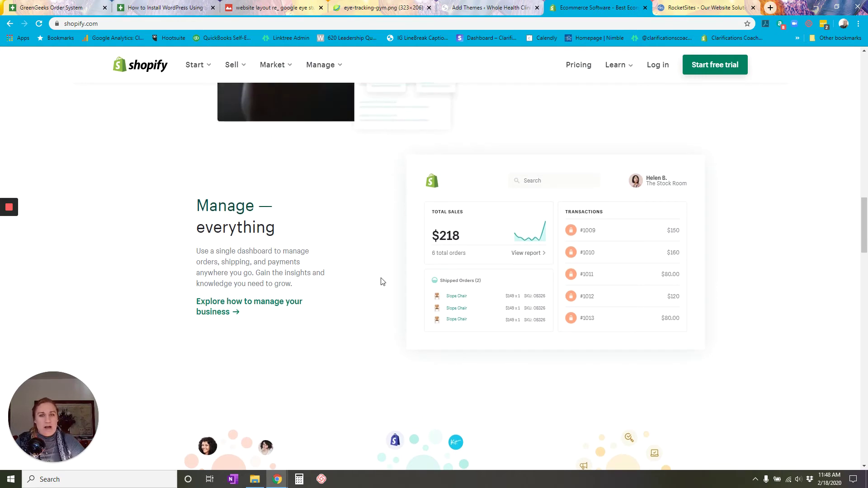
{"action": "scroll", "coordinate": [382, 282], "scroll_direction": "down", "scroll_amount": 5}
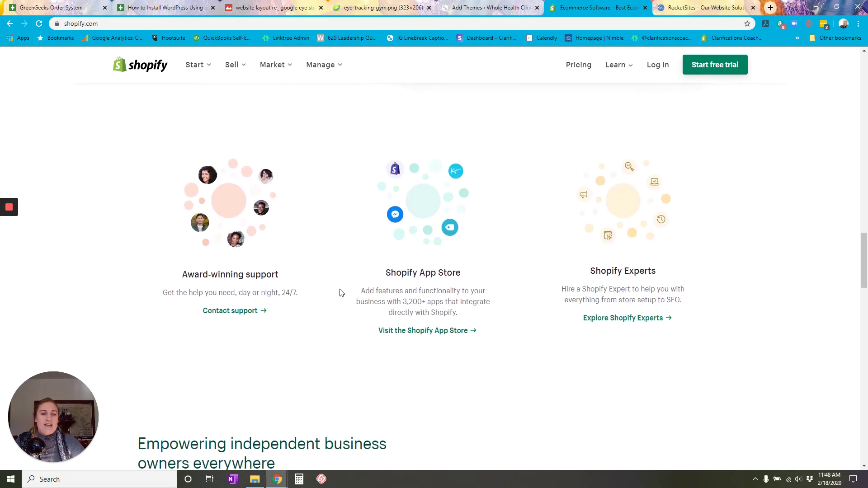
{"action": "scroll", "coordinate": [339, 290], "scroll_direction": "down", "scroll_amount": 2}
{"action": "scroll", "coordinate": [339, 291], "scroll_direction": "up", "scroll_amount": 2}
{"action": "scroll", "coordinate": [336, 291], "scroll_direction": "down", "scroll_amount": 4}
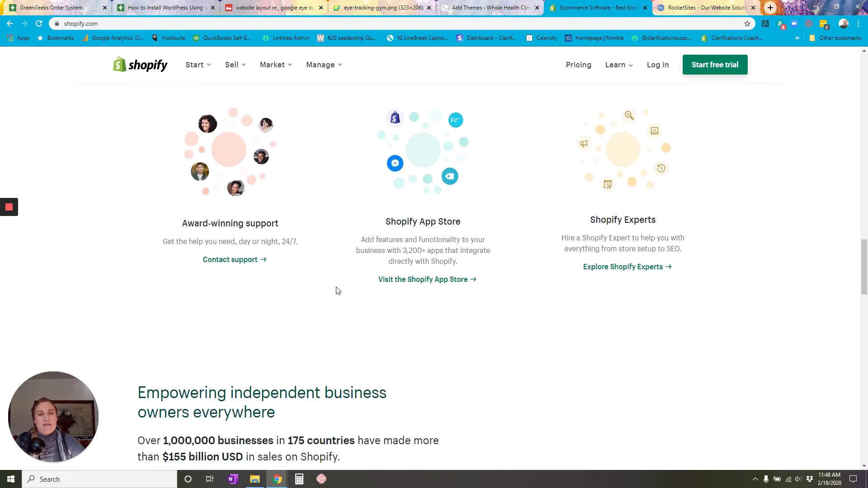
{"action": "scroll", "coordinate": [335, 283], "scroll_direction": "down", "scroll_amount": 2}
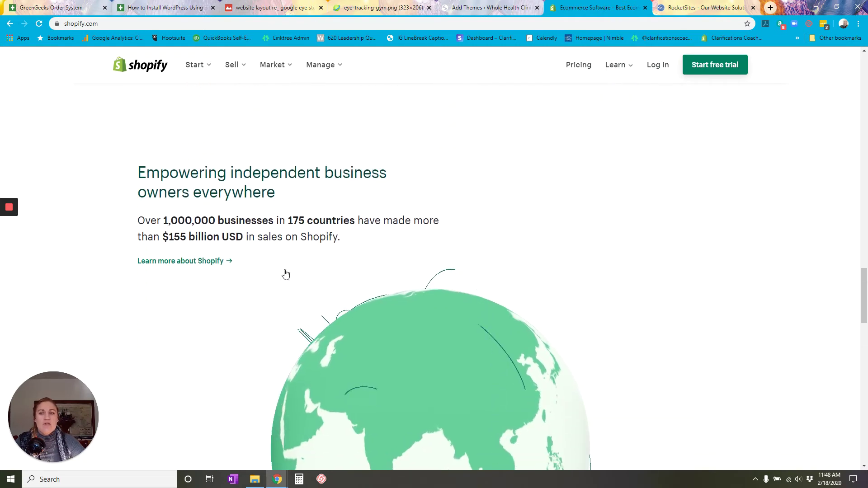
{"action": "scroll", "coordinate": [327, 270], "scroll_direction": "up", "scroll_amount": 5}
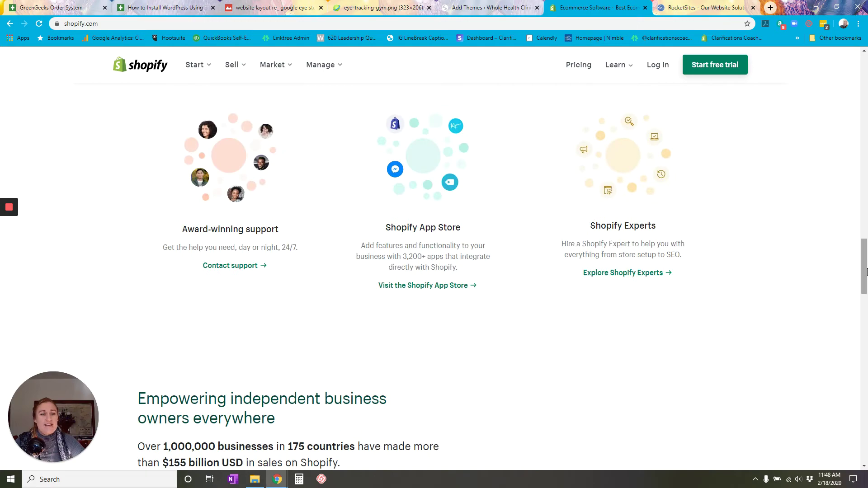
{"action": "left_click_drag", "start_coordinate": [863, 280], "coordinate": [847, 426]}
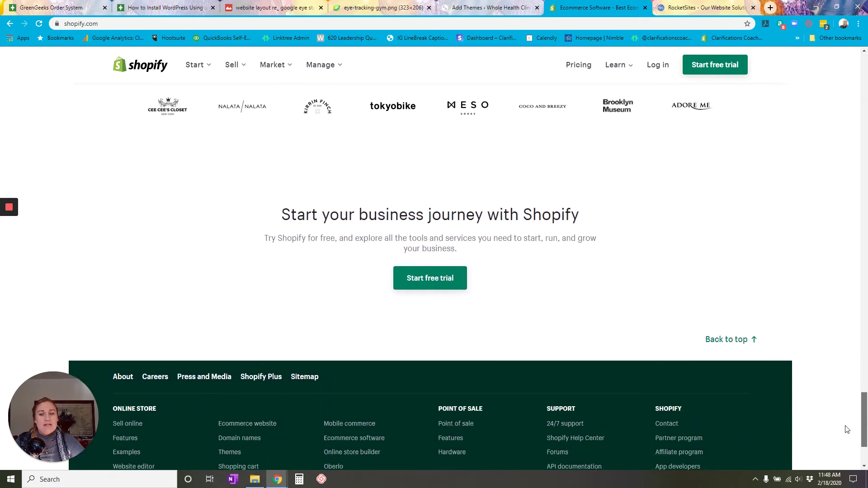
Open Shopify's Pricing page and scroll to the $29, $79 and $299 plan comparison table.
{"action": "scroll", "coordinate": [845, 396], "scroll_direction": "up", "scroll_amount": 3}
{"action": "scroll", "coordinate": [845, 395], "scroll_direction": "up", "scroll_amount": 10}
{"action": "left_click", "coordinate": [579, 65]}
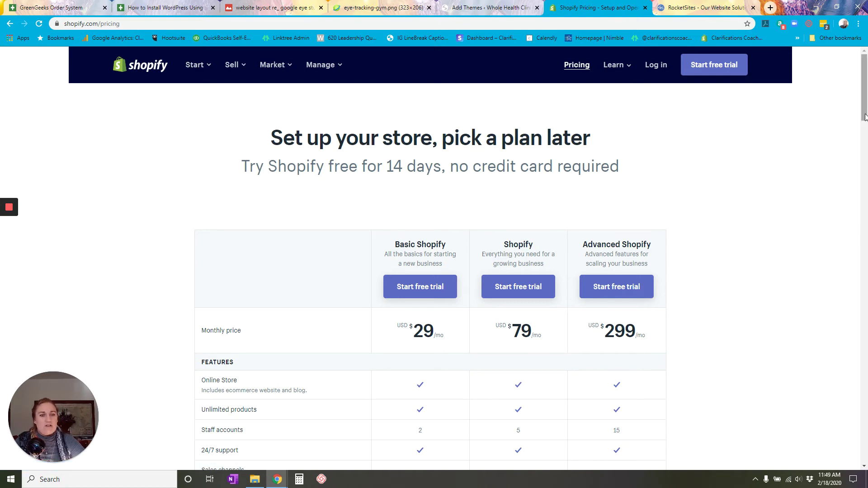
{"action": "scroll", "coordinate": [865, 129], "scroll_direction": "down", "scroll_amount": 3}
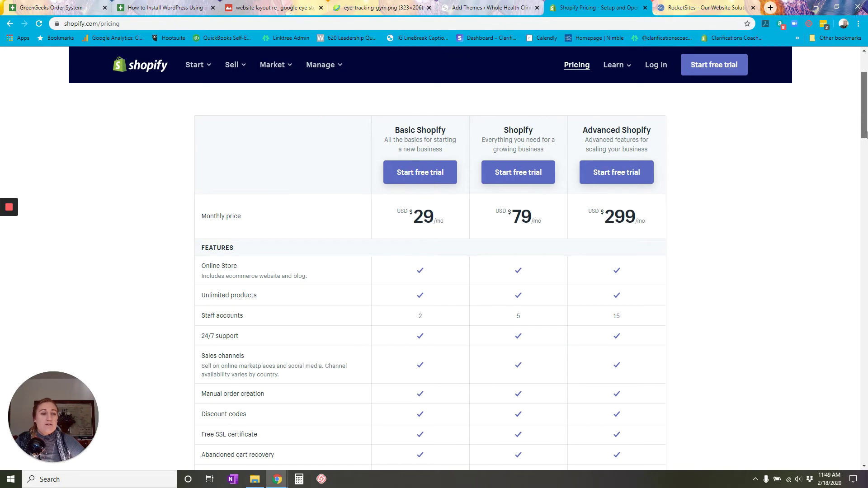
{"action": "left_click_drag", "start_coordinate": [865, 134], "coordinate": [864, 154]}
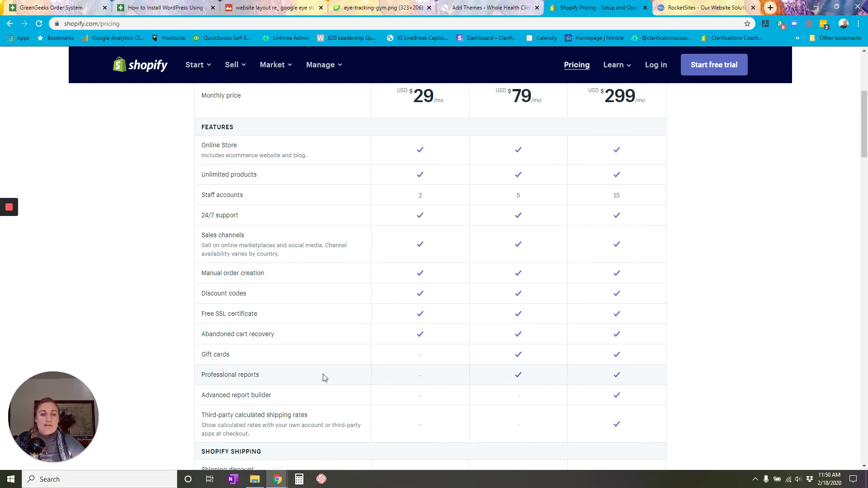
{"action": "scroll", "coordinate": [323, 377], "scroll_direction": "down", "scroll_amount": 6}
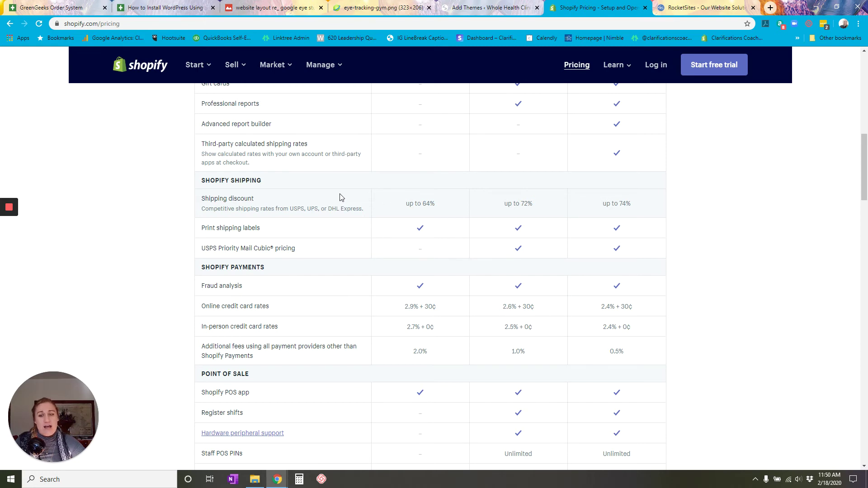
{"action": "scroll", "coordinate": [341, 197], "scroll_direction": "down", "scroll_amount": 2}
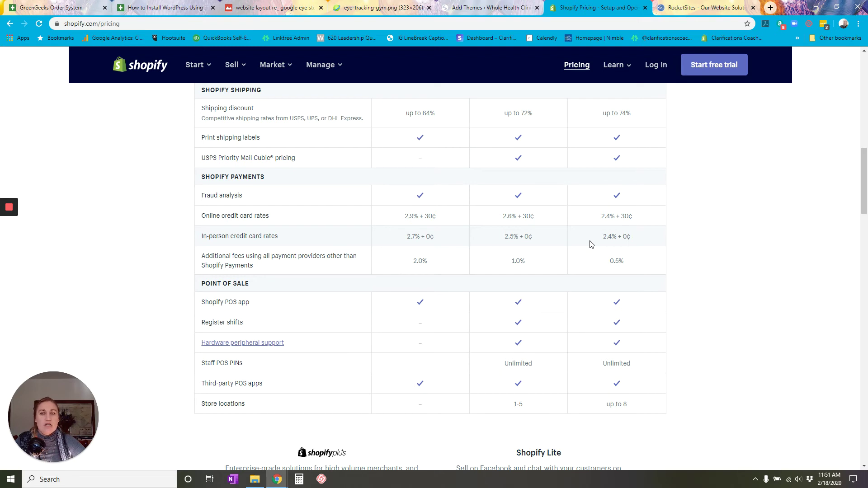
Scroll below the plan comparison to the Shopify Plus and Shopify Lite ($9 USD/month) alternatives.
{"action": "scroll", "coordinate": [591, 244], "scroll_direction": "down", "scroll_amount": 2}
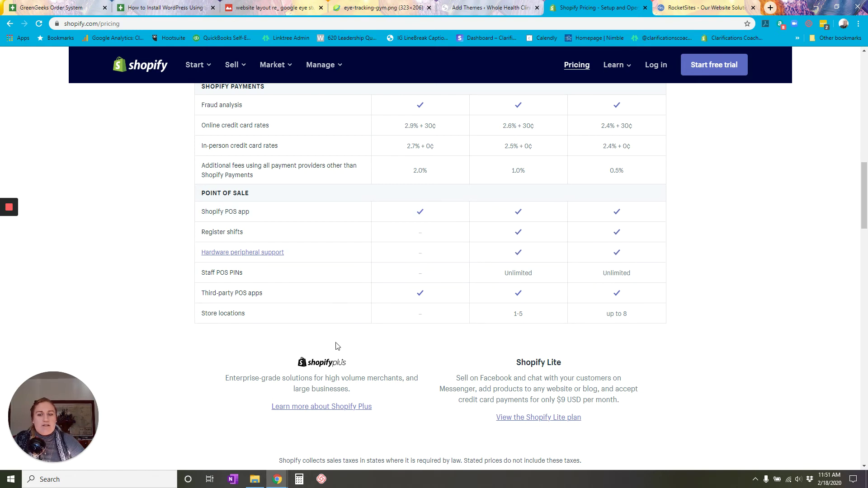
{"action": "scroll", "coordinate": [347, 296], "scroll_direction": "down", "scroll_amount": 1}
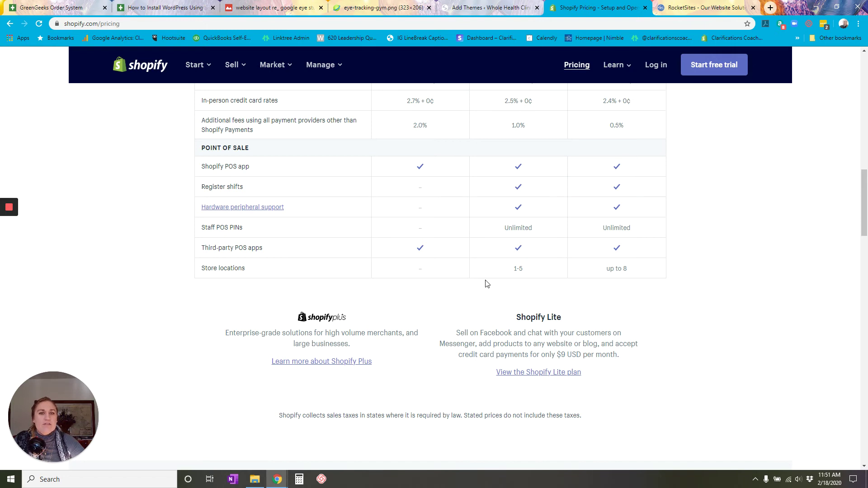
{"action": "scroll", "coordinate": [683, 258], "scroll_direction": "down", "scroll_amount": 1}
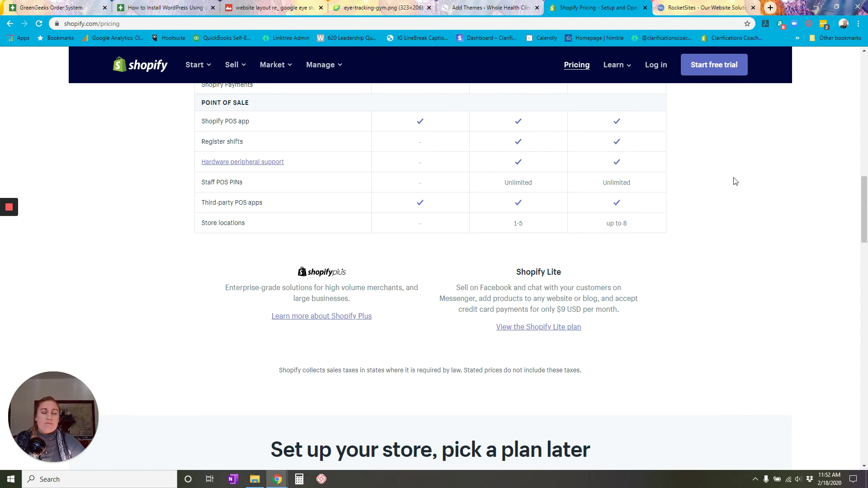
Switch to the Cosmital RocketSites site and load its 'Select Your Plan' products page via Buy Now.
{"action": "left_click", "coordinate": [712, 7]}
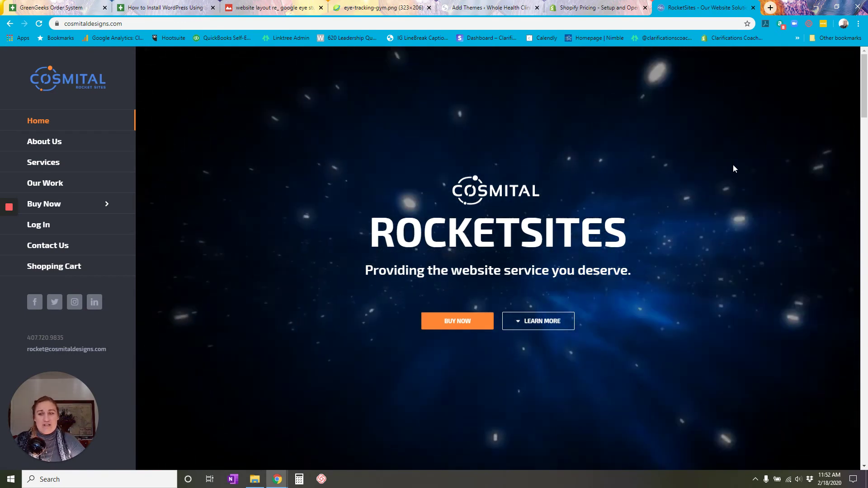
{"action": "scroll", "coordinate": [321, 180], "scroll_direction": "down", "scroll_amount": 1}
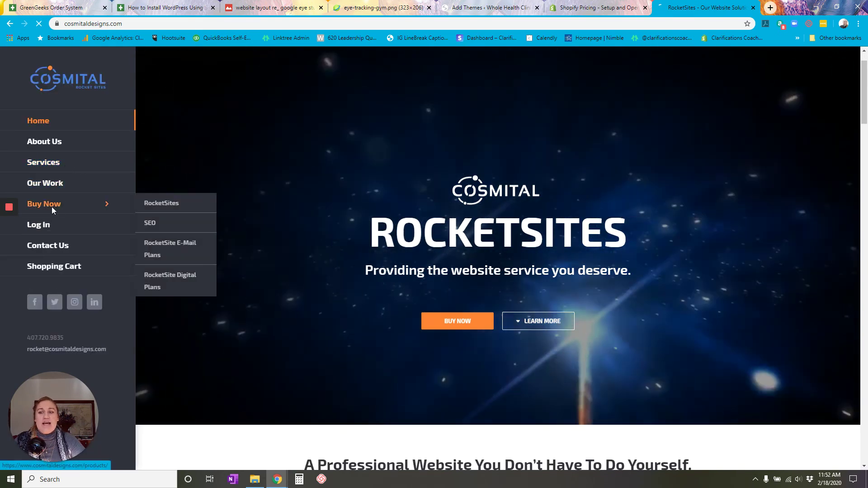
{"action": "left_click", "coordinate": [52, 208]}
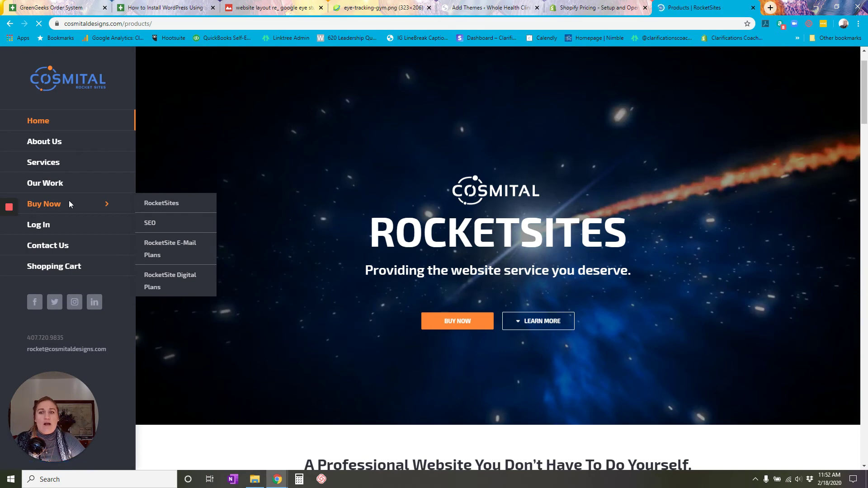
{"action": "scroll", "coordinate": [739, 235], "scroll_direction": "down", "scroll_amount": 1}
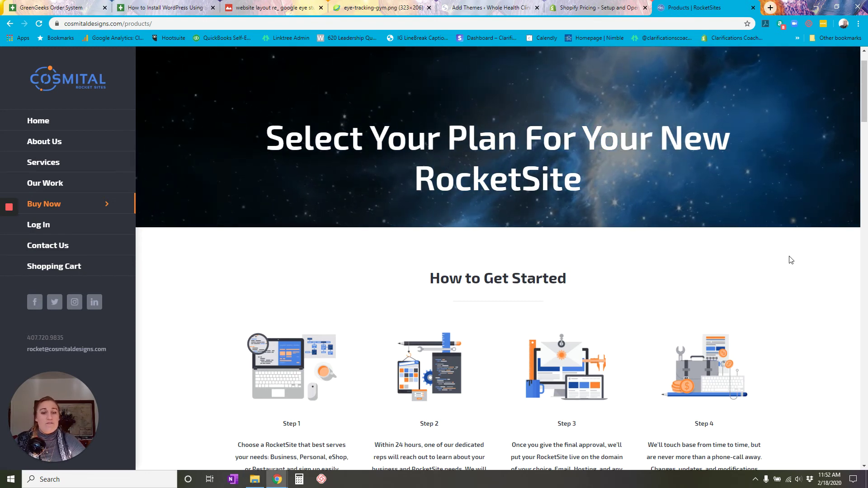
{"action": "scroll", "coordinate": [792, 260], "scroll_direction": "down", "scroll_amount": 3}
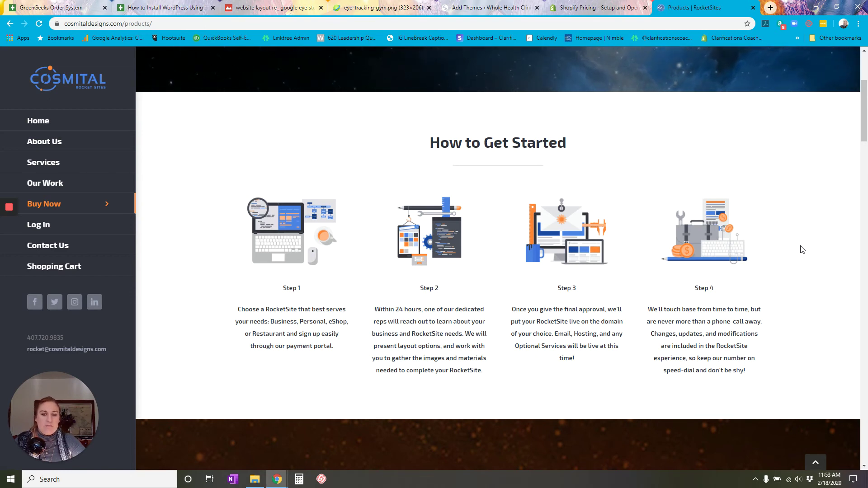
{"action": "scroll", "coordinate": [802, 249], "scroll_direction": "down", "scroll_amount": 2}
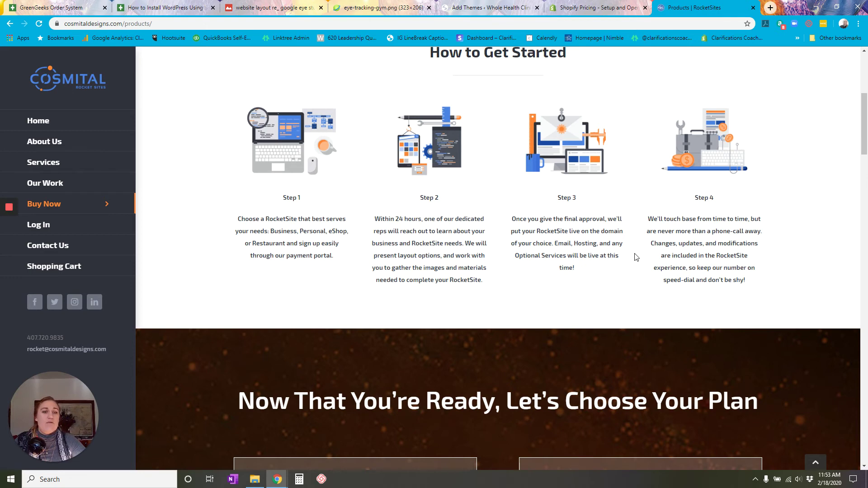
{"action": "scroll", "coordinate": [637, 257], "scroll_direction": "down", "scroll_amount": 1}
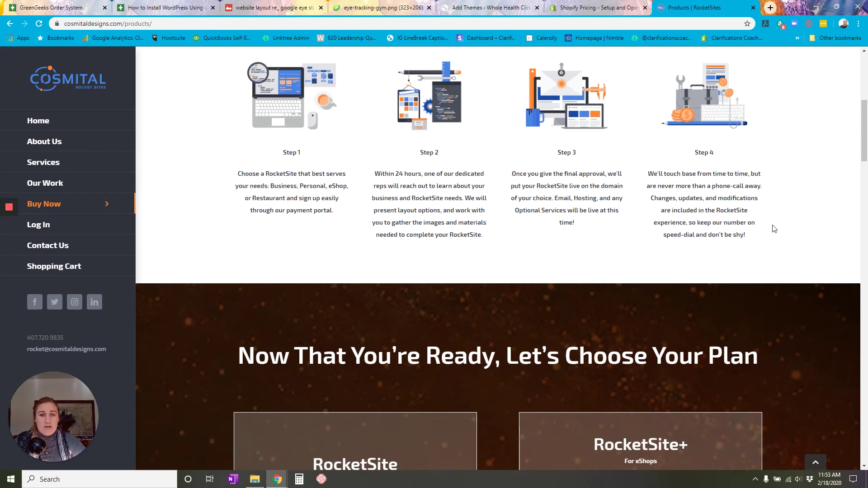
{"action": "scroll", "coordinate": [774, 229], "scroll_direction": "down", "scroll_amount": 5}
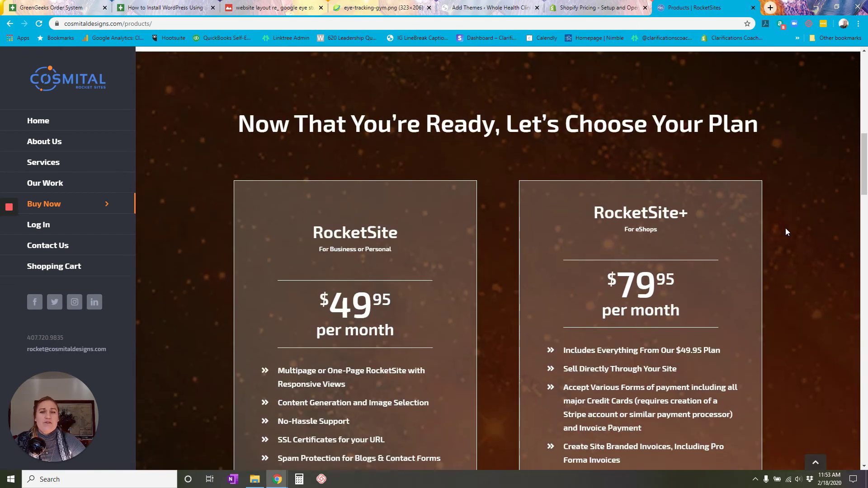
{"action": "scroll", "coordinate": [786, 230], "scroll_direction": "down", "scroll_amount": 2}
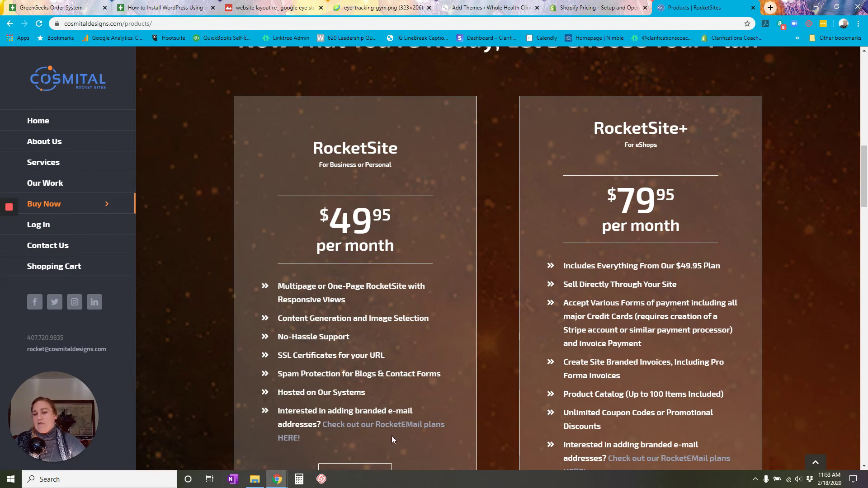
Launch Windows Calculator and clear a started 15 × entry to begin fresh.
{"action": "left_click", "coordinate": [302, 481]}
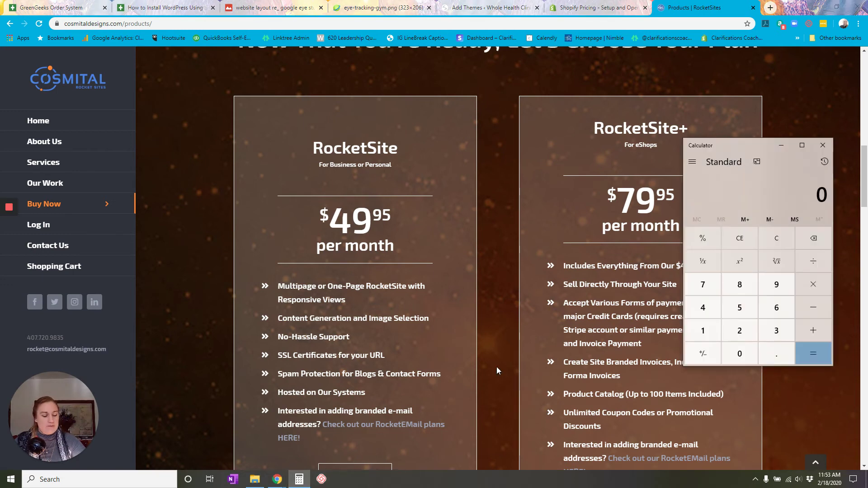
{"action": "type", "text": "15"}
{"action": "key", "text": "asterisk"}
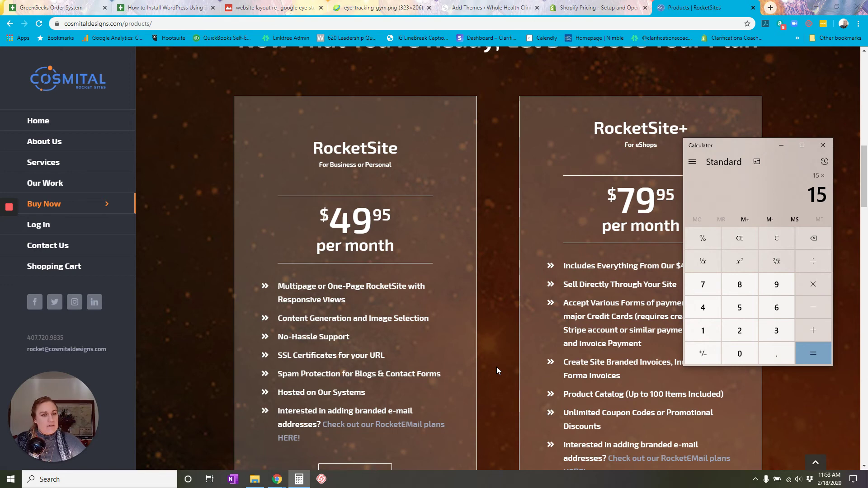
{"action": "key", "text": "BackSpace"}
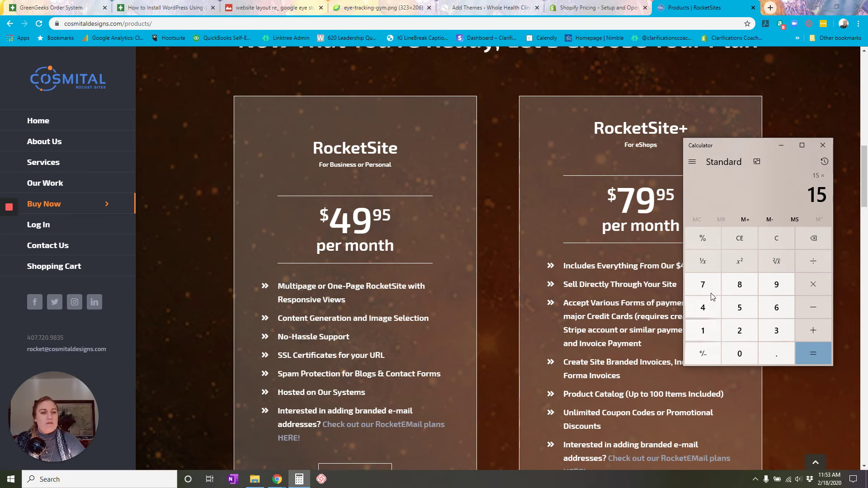
{"action": "left_click", "coordinate": [777, 240]}
Calculate 50 × 18 = 900 and 80 × 18 = 1,440.
{"action": "type", "text": "50"}
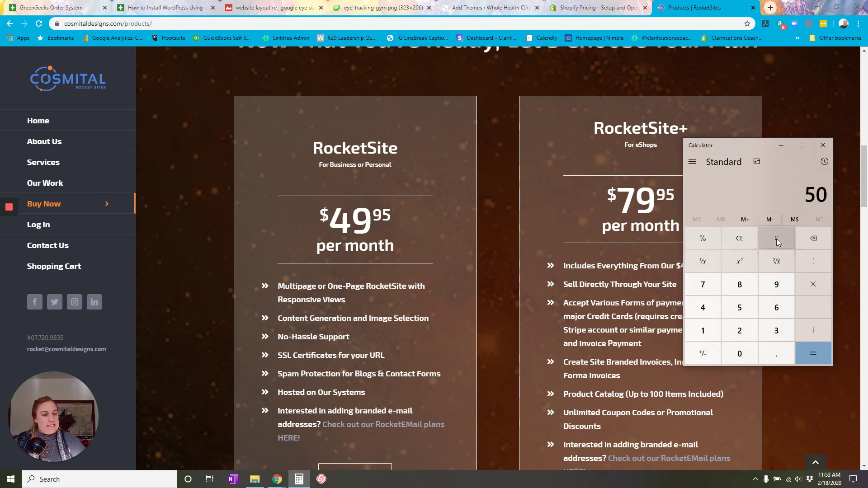
{"action": "key", "text": "asterisk"}
{"action": "type", "text": "18"}
{"action": "key", "text": "Return"}
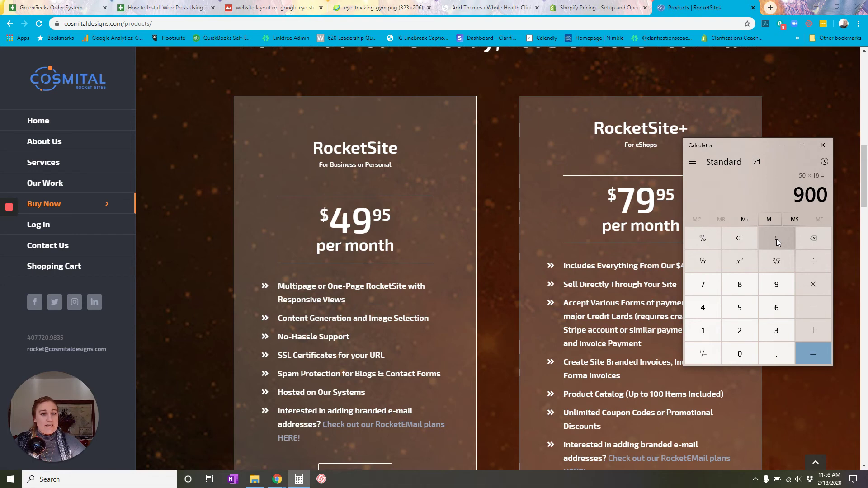
{"action": "type", "text": "80"}
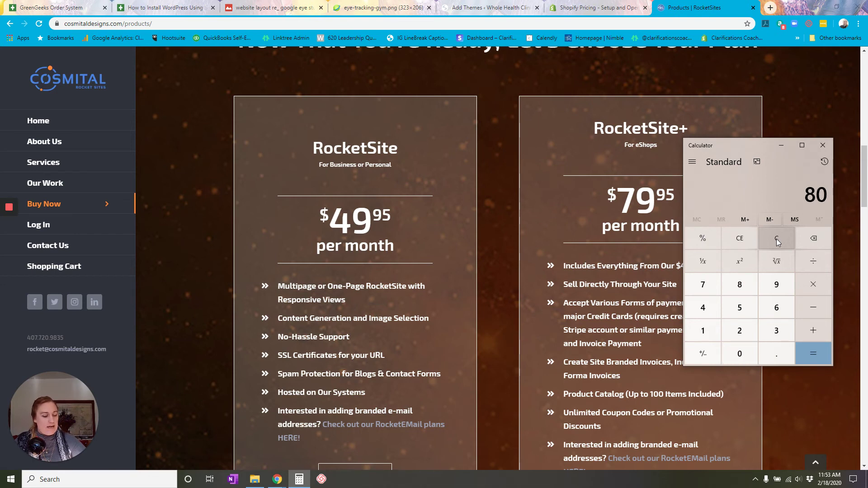
{"action": "type", "text": "*18"}
{"action": "key", "text": "Return"}
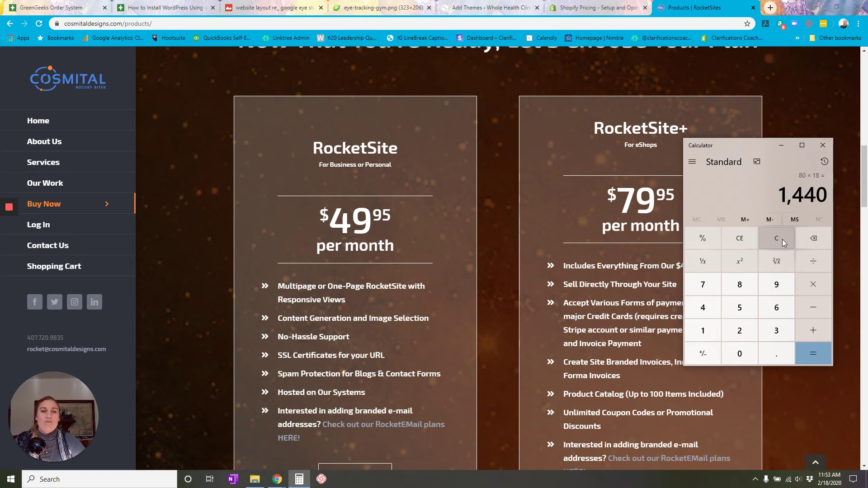
Scroll the RocketSites products page past RocketSite Pro ($79.95/month) to the Monthly and No-Contract SEO services.
{"action": "scroll", "coordinate": [503, 204], "scroll_direction": "down", "scroll_amount": 1}
{"action": "left_click", "coordinate": [504, 206]}
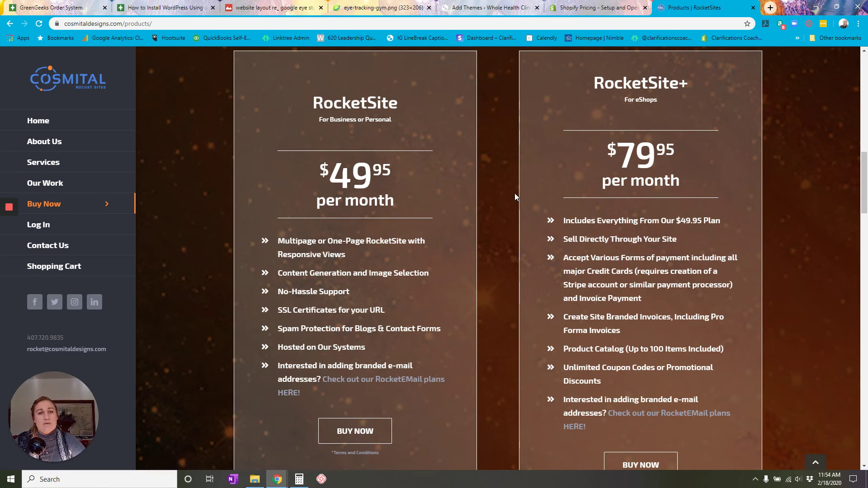
{"action": "scroll", "coordinate": [515, 197], "scroll_direction": "down", "scroll_amount": 1}
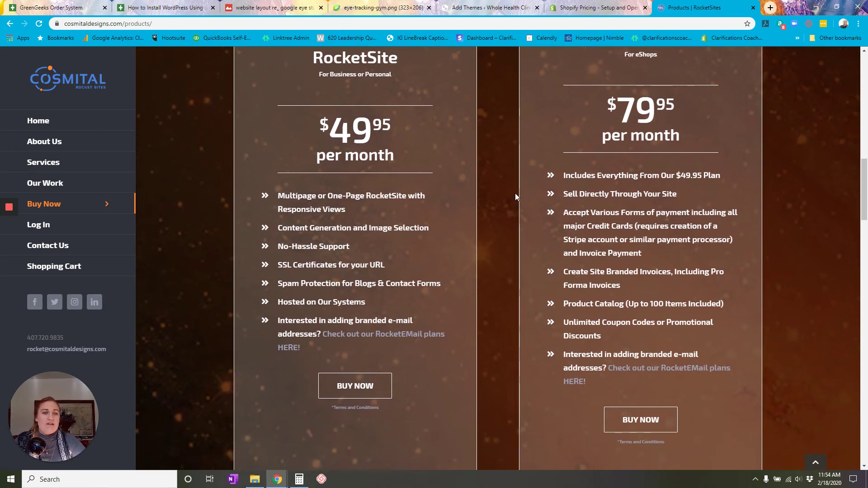
{"action": "scroll", "coordinate": [678, 171], "scroll_direction": "down", "scroll_amount": 1}
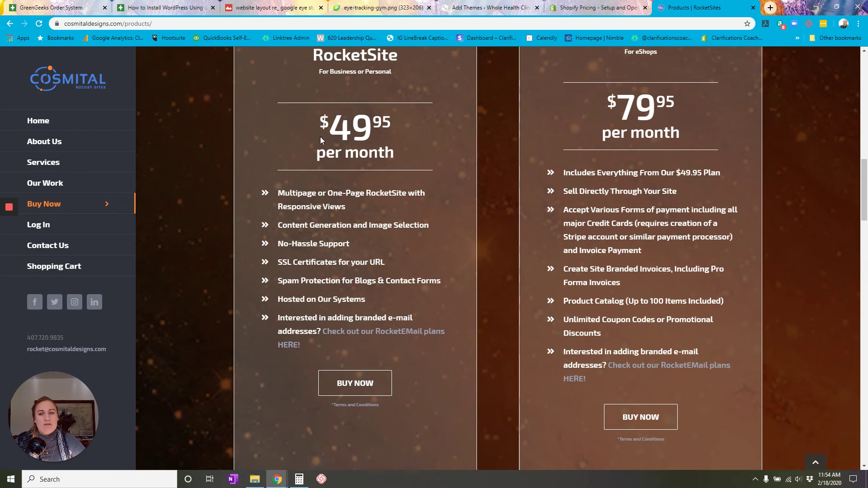
{"action": "scroll", "coordinate": [430, 186], "scroll_direction": "up", "scroll_amount": 1}
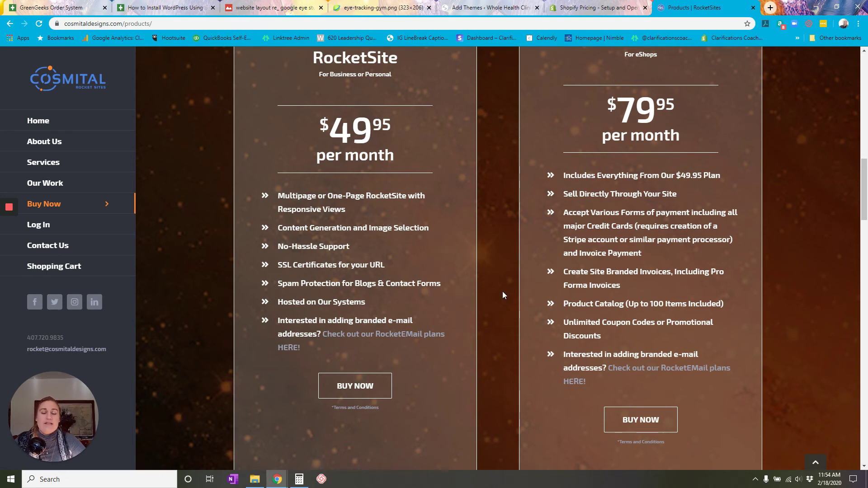
{"action": "scroll", "coordinate": [500, 265], "scroll_direction": "up", "scroll_amount": 1}
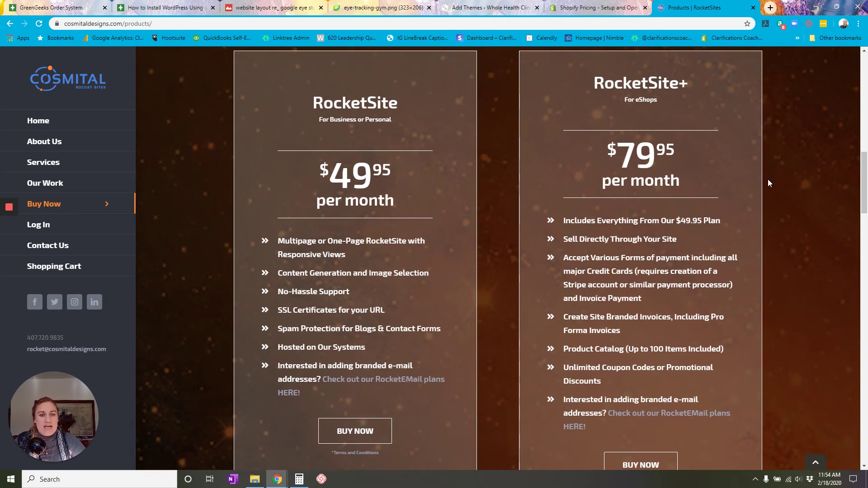
{"action": "scroll", "coordinate": [769, 181], "scroll_direction": "down", "scroll_amount": 2}
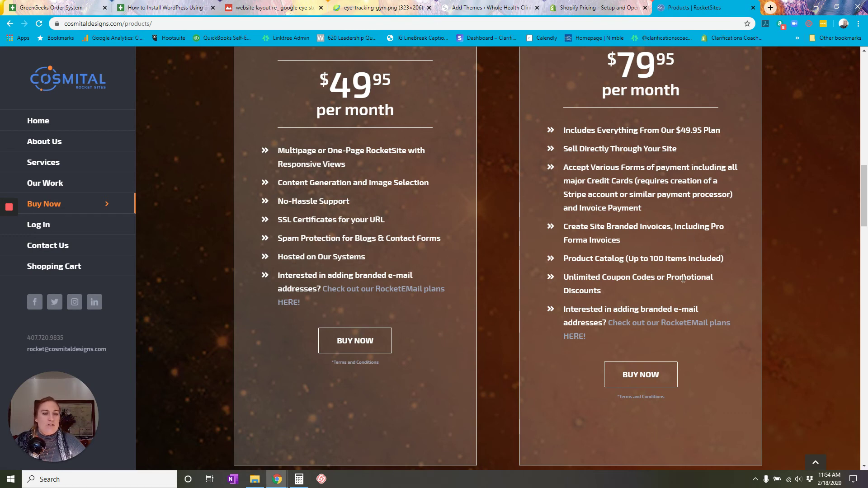
{"action": "scroll", "coordinate": [774, 261], "scroll_direction": "down", "scroll_amount": 10}
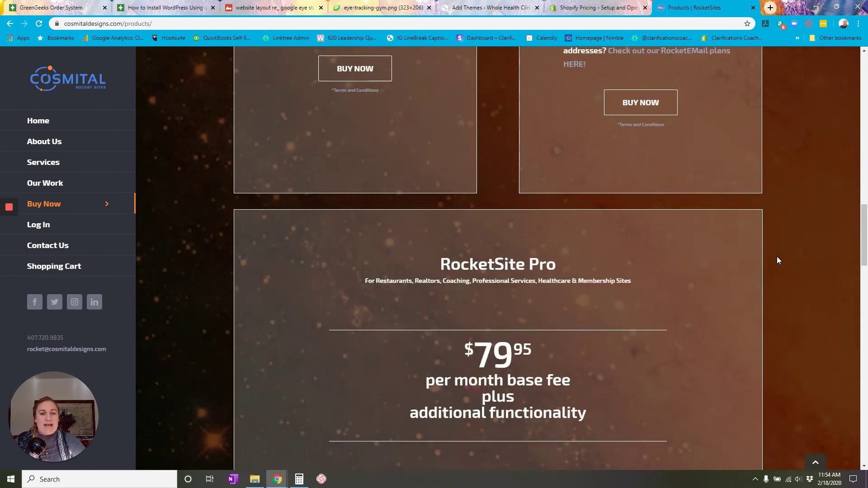
{"action": "scroll", "coordinate": [777, 256], "scroll_direction": "down", "scroll_amount": 1}
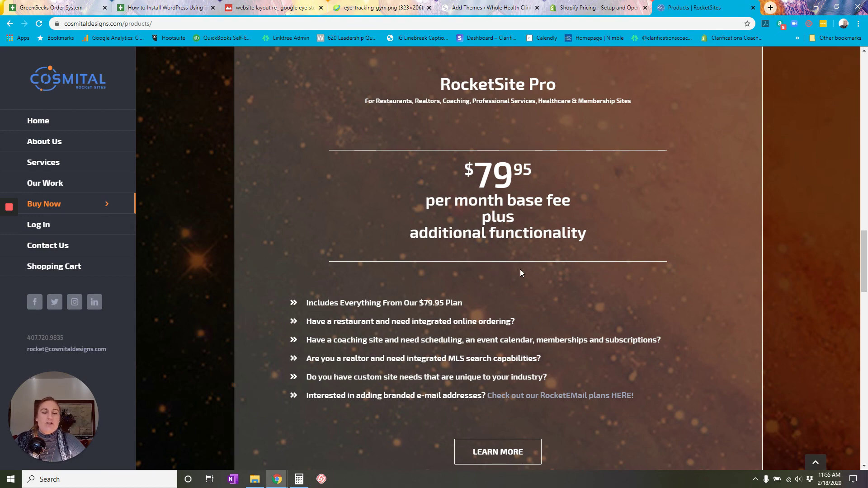
{"action": "scroll", "coordinate": [552, 289], "scroll_direction": "down", "scroll_amount": 9}
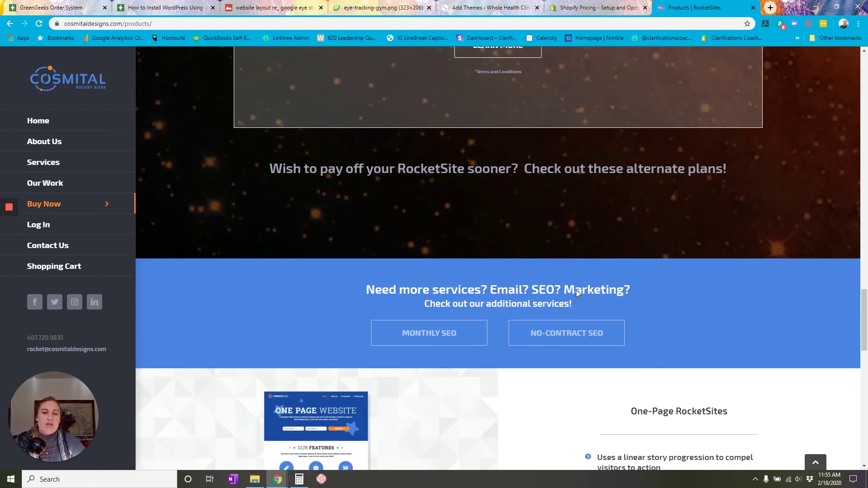
{"action": "scroll", "coordinate": [669, 293], "scroll_direction": "down", "scroll_amount": 7}
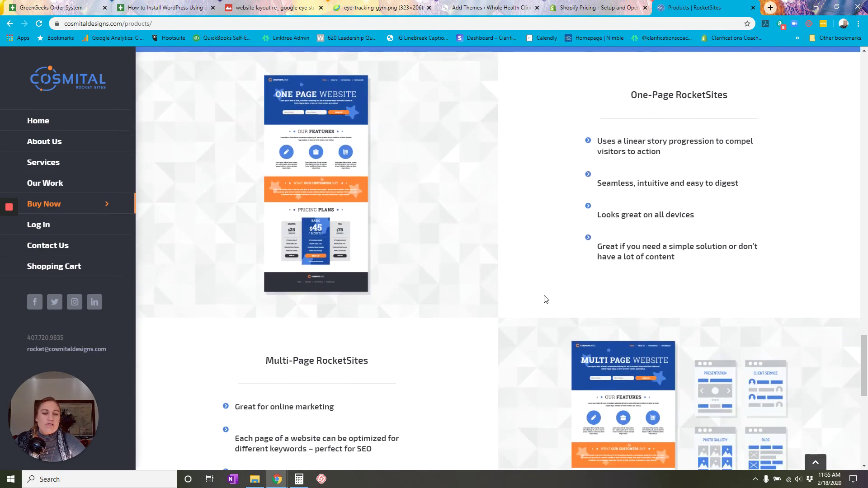
{"action": "scroll", "coordinate": [545, 299], "scroll_direction": "up", "scroll_amount": 5}
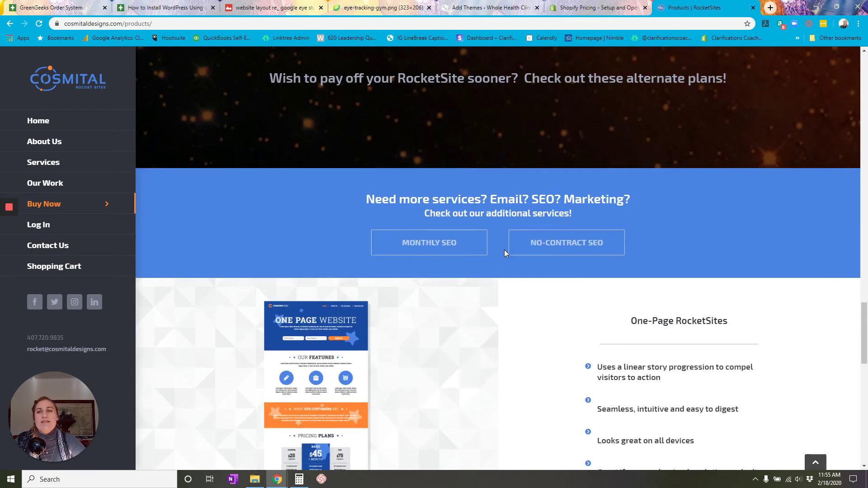
Revisit the GreenGeeks sign-up form and the Shopify pricing comparison.
{"action": "left_click", "coordinate": [50, 8]}
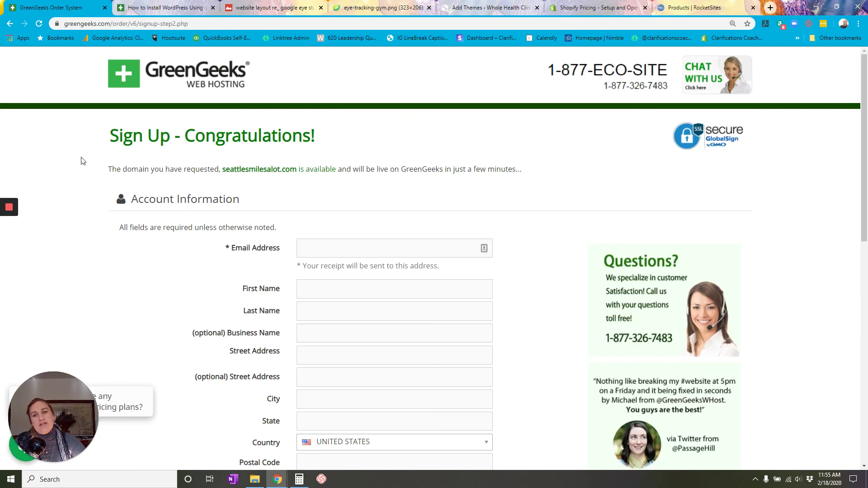
{"action": "scroll", "coordinate": [384, 132], "scroll_direction": "down", "scroll_amount": 1}
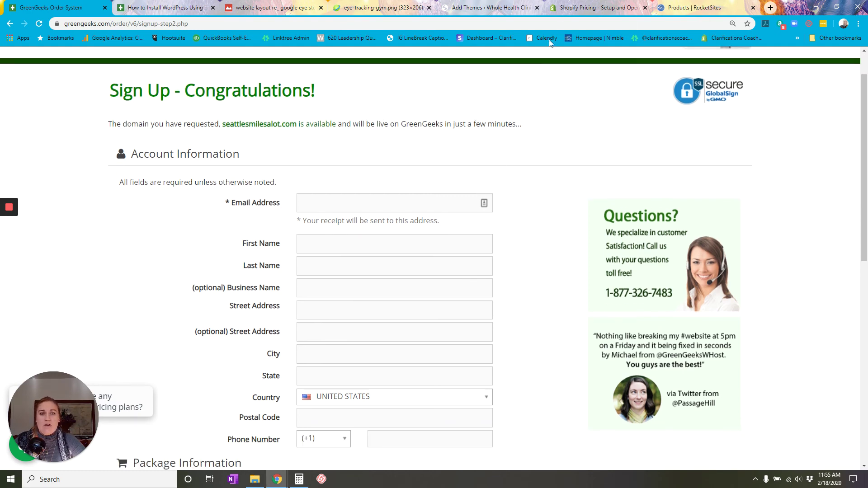
{"action": "left_click", "coordinate": [596, 7]}
{"action": "scroll", "coordinate": [722, 260], "scroll_direction": "up", "scroll_amount": 2}
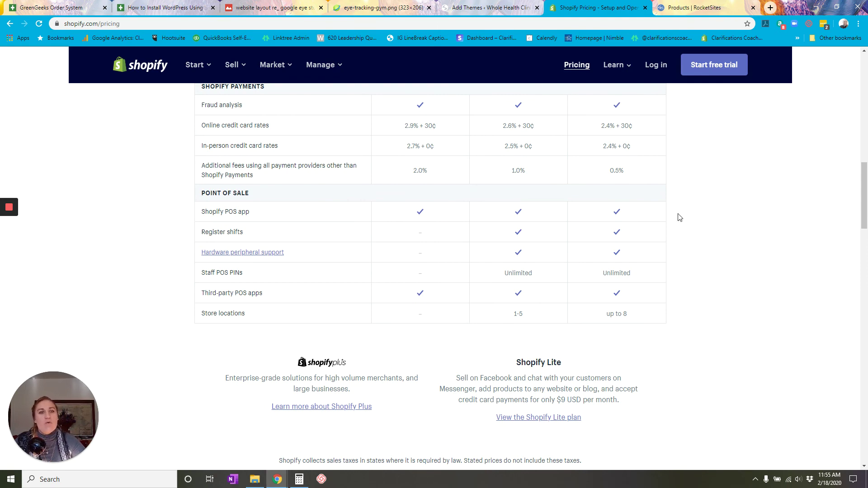
Return to the RocketSites products page and scroll back up to the top.
{"action": "left_click", "coordinate": [672, 6]}
{"action": "scroll", "coordinate": [538, 305], "scroll_direction": "up", "scroll_amount": 15}
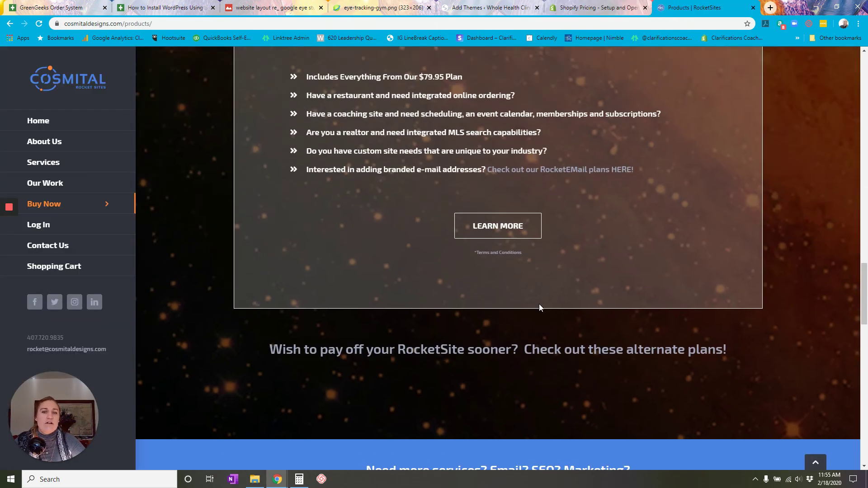
{"action": "scroll", "coordinate": [527, 324], "scroll_direction": "up", "scroll_amount": 10}
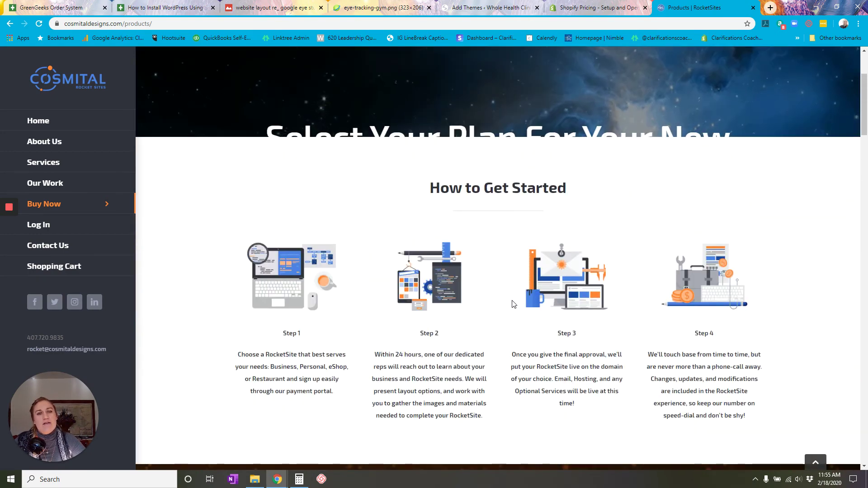
{"action": "scroll", "coordinate": [512, 303], "scroll_direction": "up", "scroll_amount": 3}
{"action": "scroll", "coordinate": [513, 303], "scroll_direction": "up", "scroll_amount": 1}
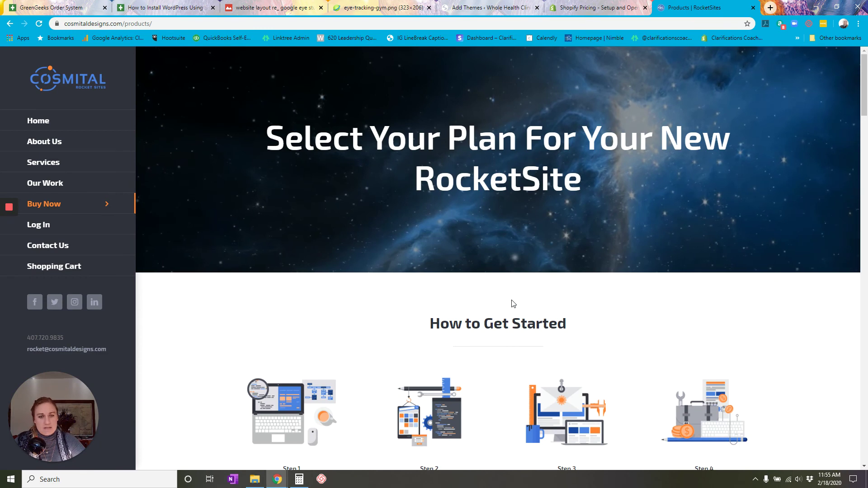
View the 'website layout re_ google eye studies.png' heat map marking hot, warm and cold zones.
{"action": "left_click", "coordinate": [285, 7]}
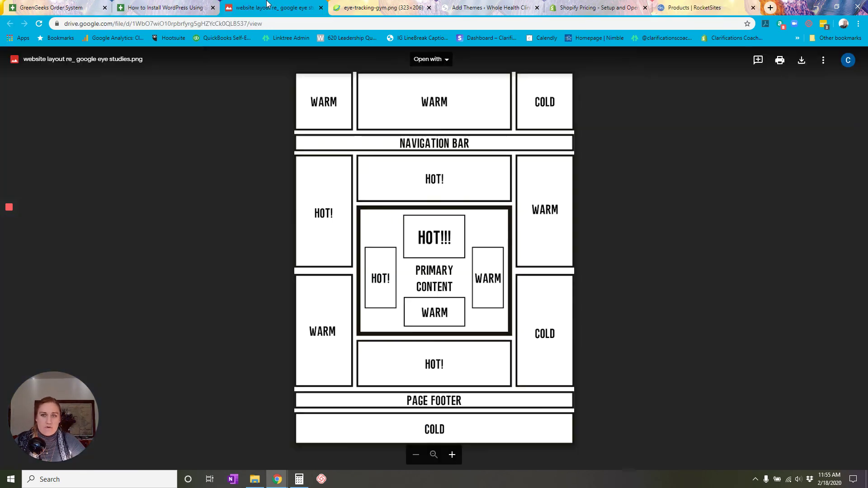